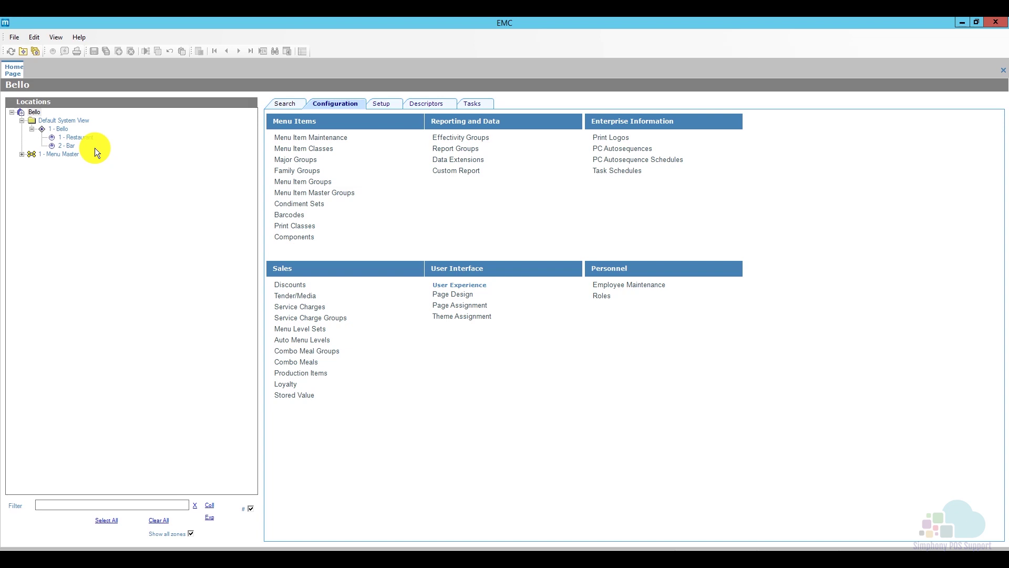
# Step: Select the Bello enterprise node in the Locations tree
pyautogui.click(33, 113)
# Step: Open the enterprise's Transactions page design and set the preview aspect to 16:9
pyautogui.click(460, 295)
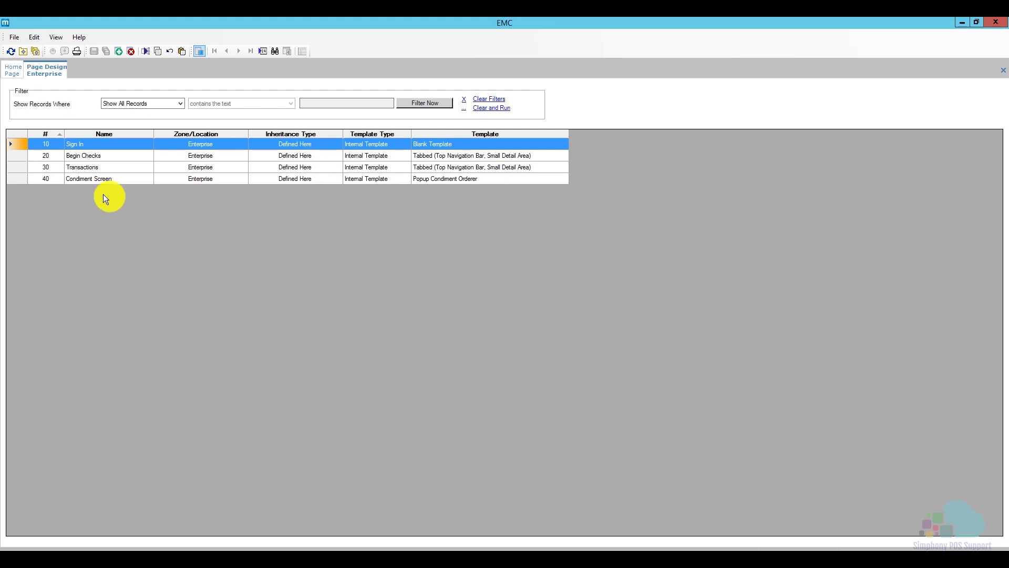
pyautogui.doubleClick(19, 167)
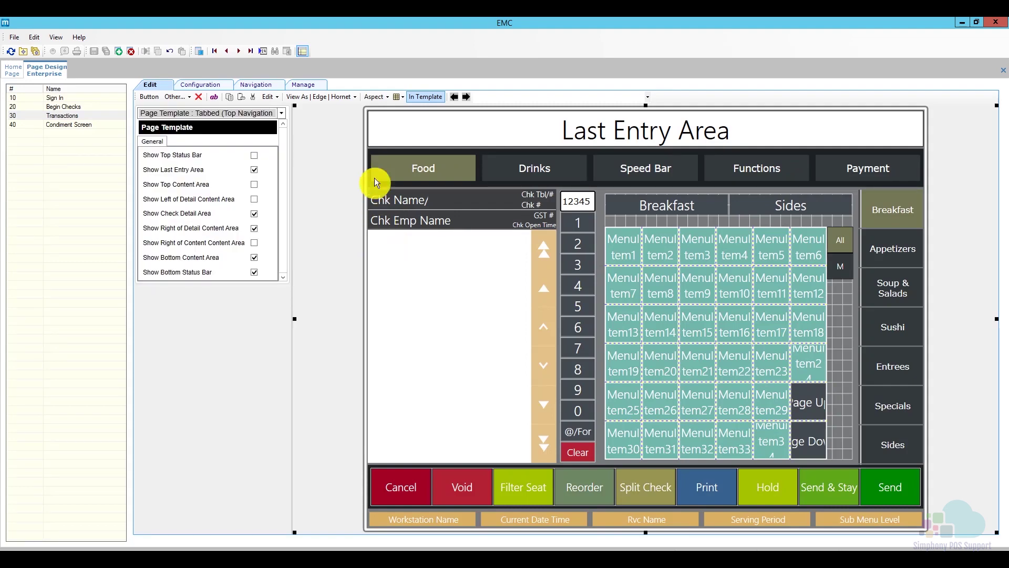
pyautogui.click(375, 98)
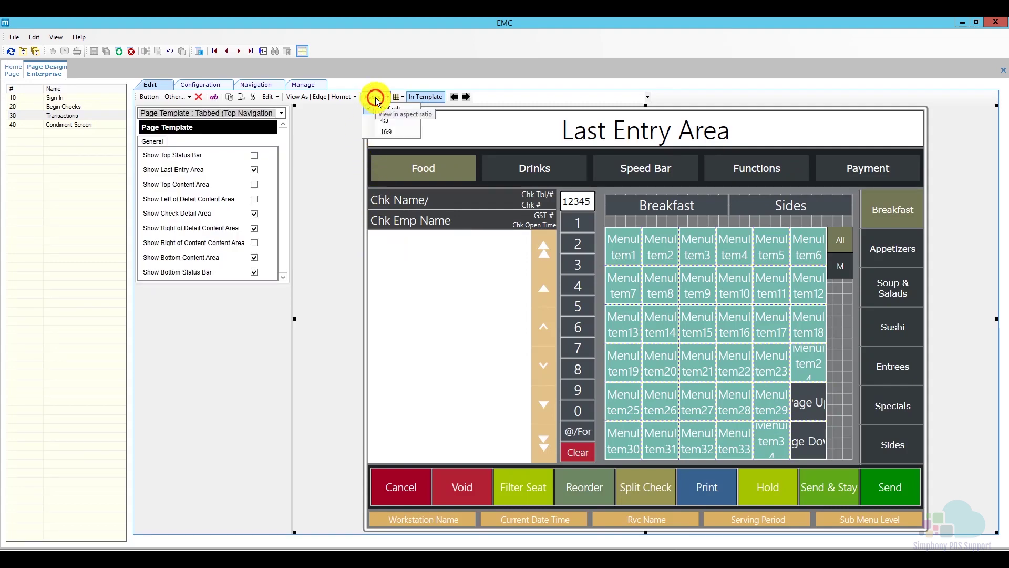
pyautogui.click(399, 133)
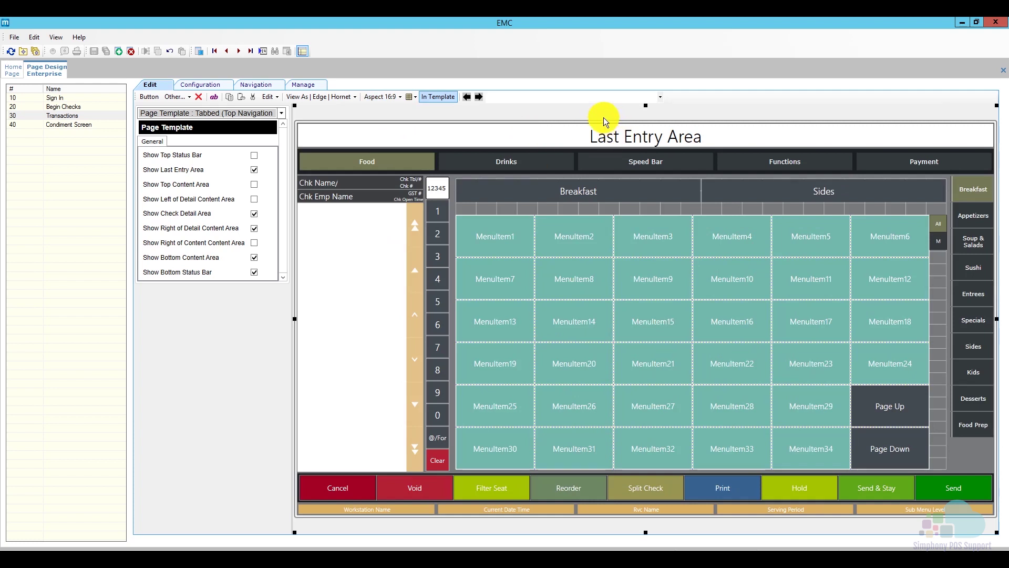
# Step: Review the Food, Drinks, Speed Bar and Functions tabs, then inspect the Speed Bar's Bud button
pyautogui.click(413, 159)
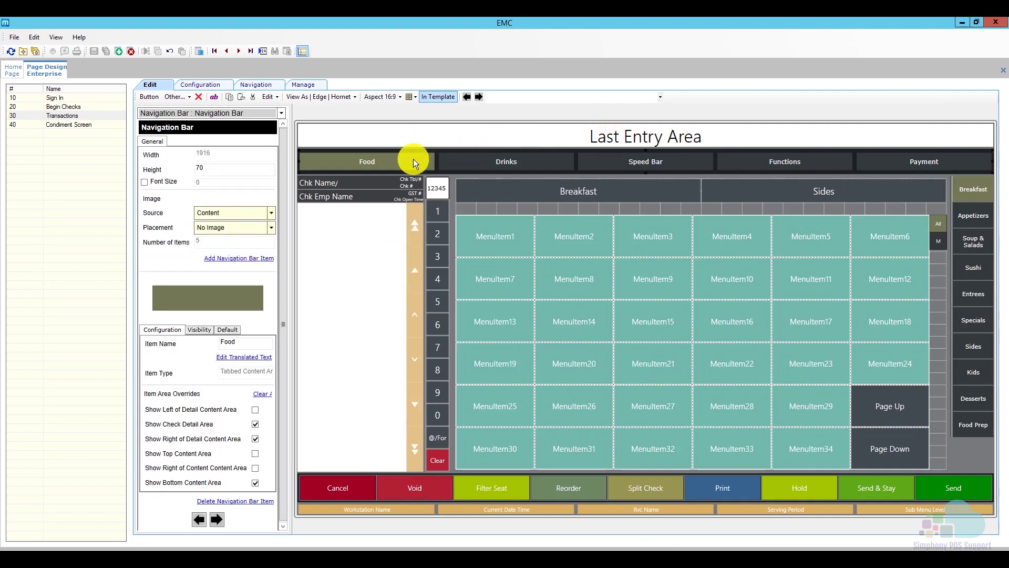
pyautogui.click(487, 164)
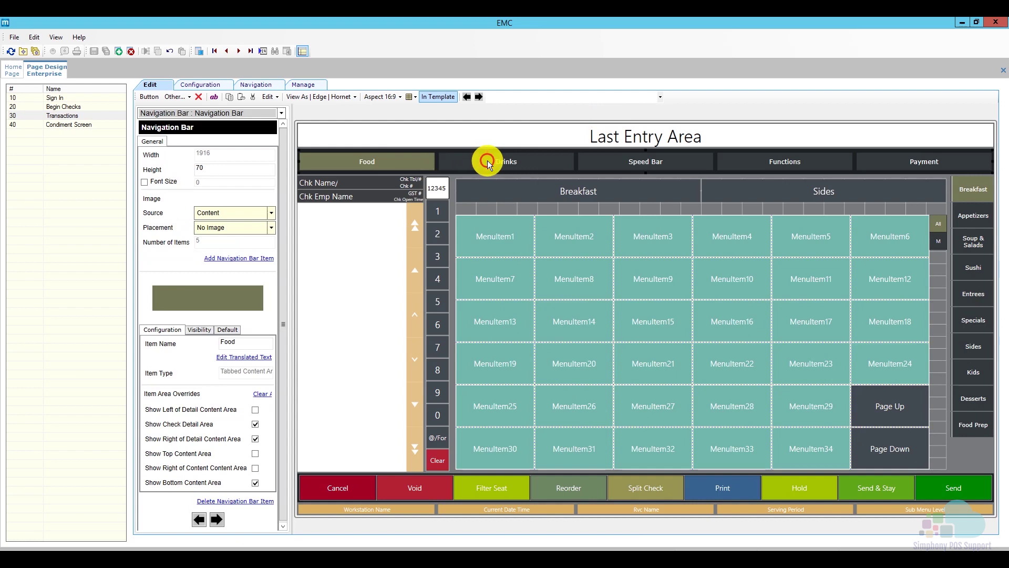
pyautogui.click(634, 157)
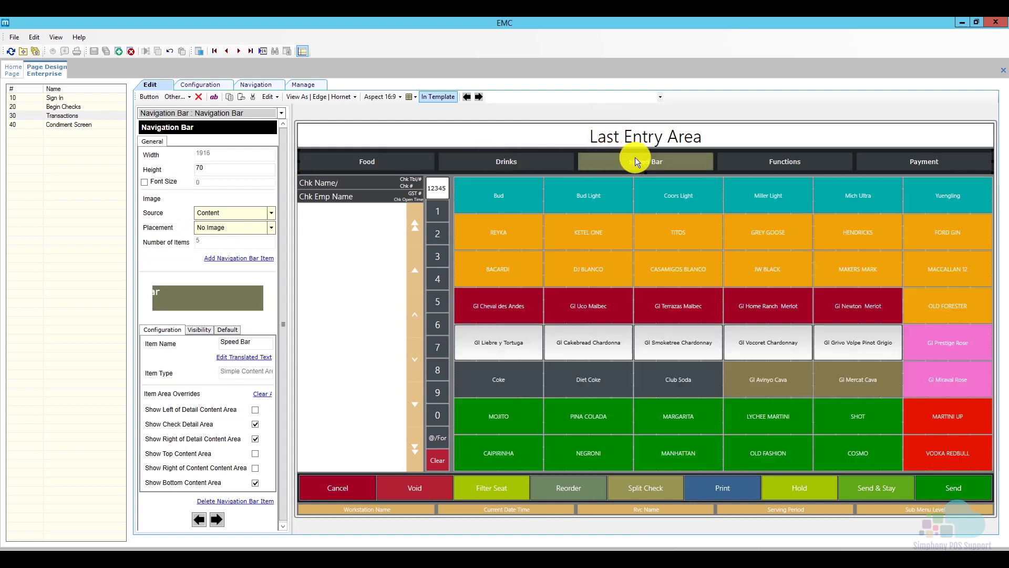
pyautogui.click(770, 159)
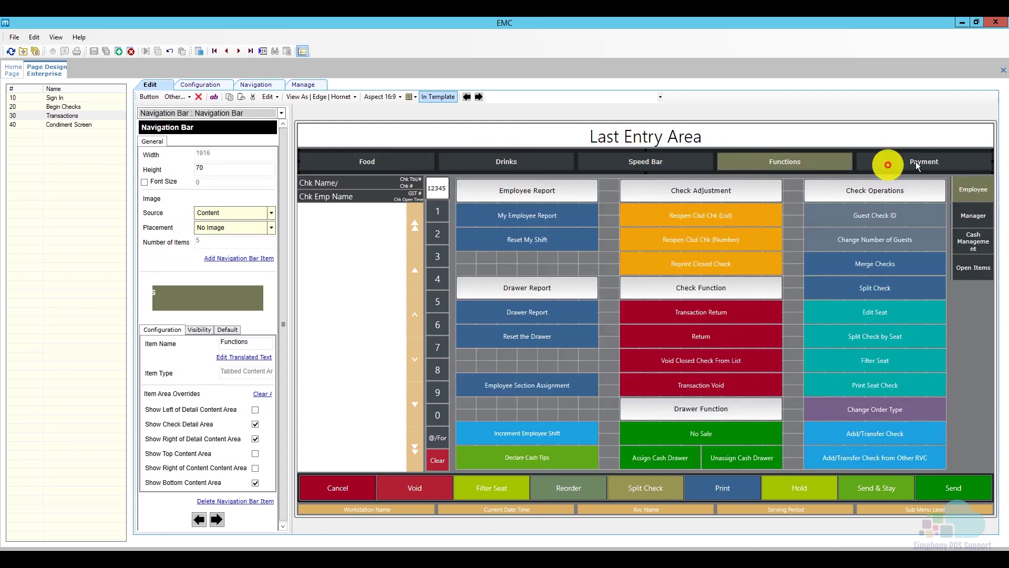
pyautogui.click(667, 159)
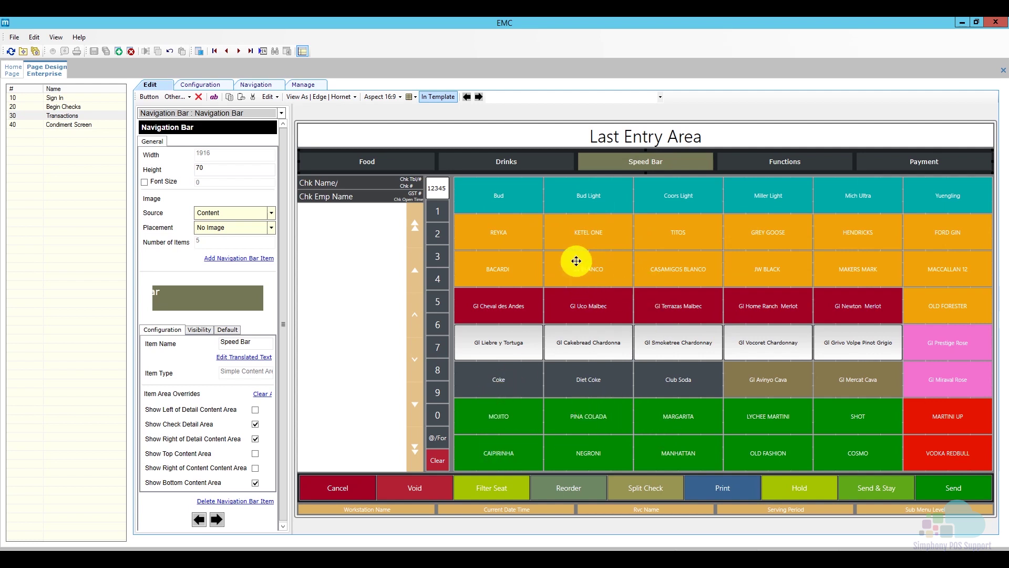
pyautogui.moveTo(505, 196)
pyautogui.mouseDown()
pyautogui.moveTo(561, 227)
pyautogui.moveTo(505, 195)
pyautogui.mouseUp()
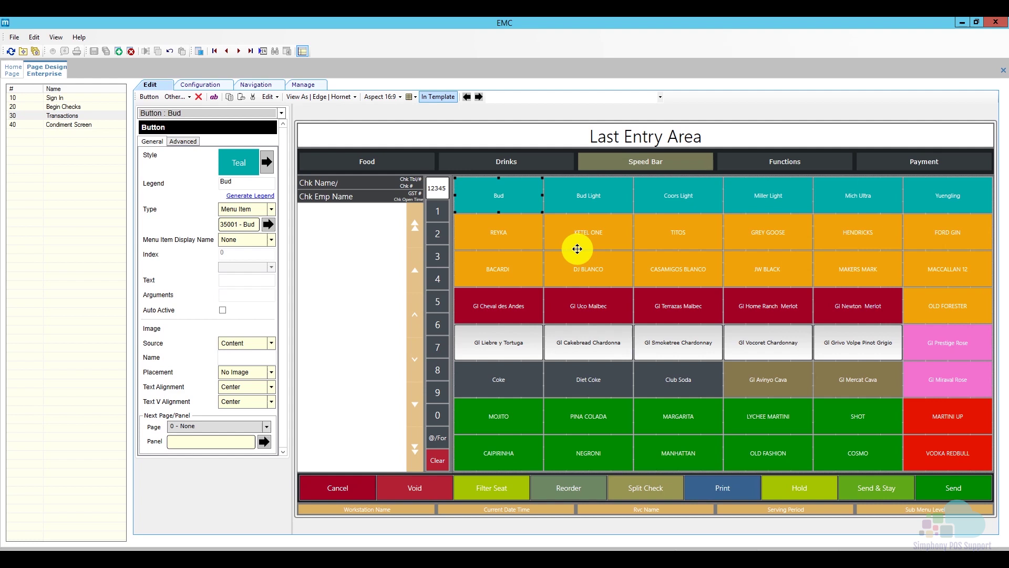
# Step: Add a Simple Content Area navigation bar item named SpeedB to the Transactions page
pyautogui.click(640, 168)
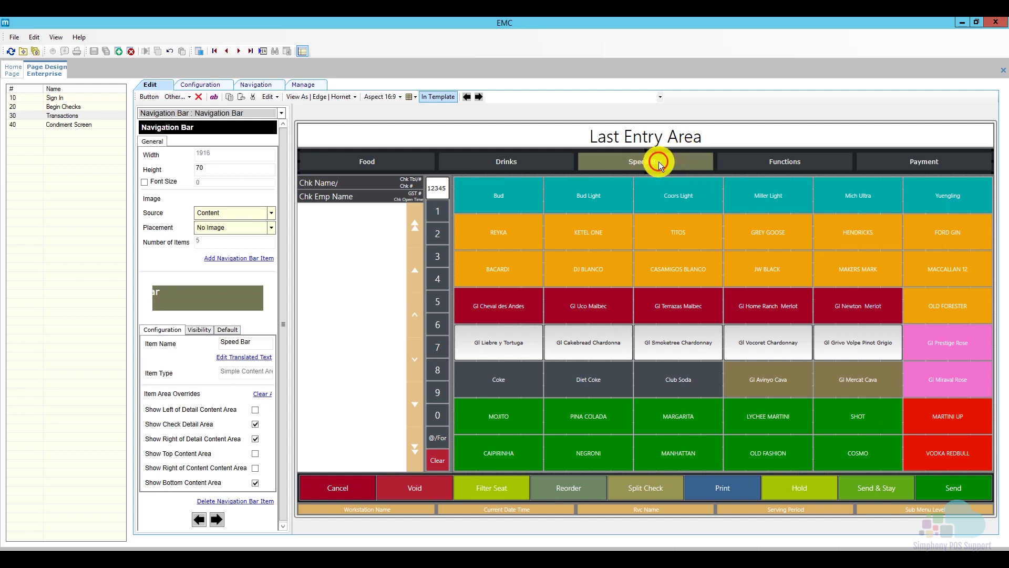
pyautogui.click(247, 260)
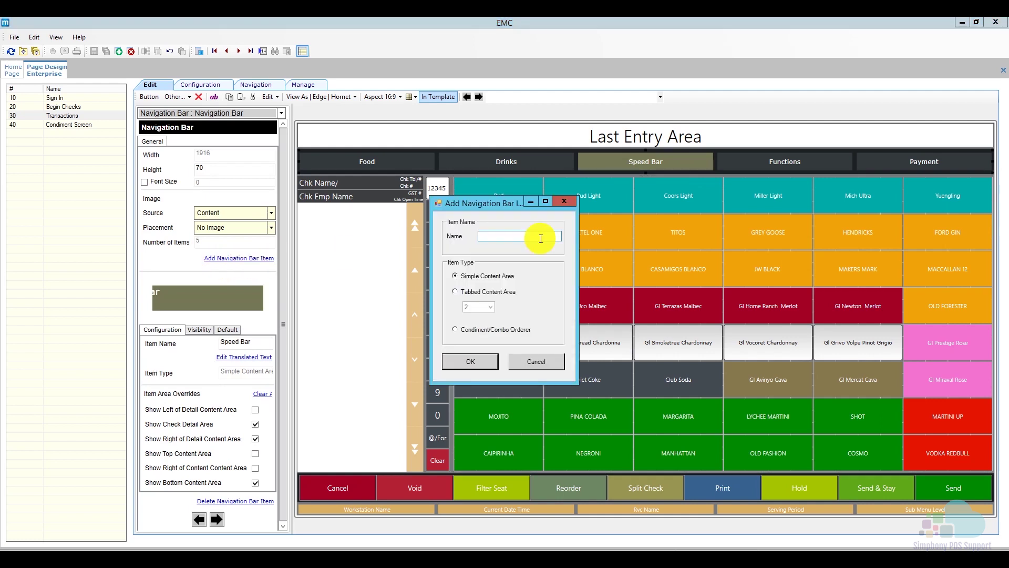
pyautogui.click(523, 236)
pyautogui.write('Sp')
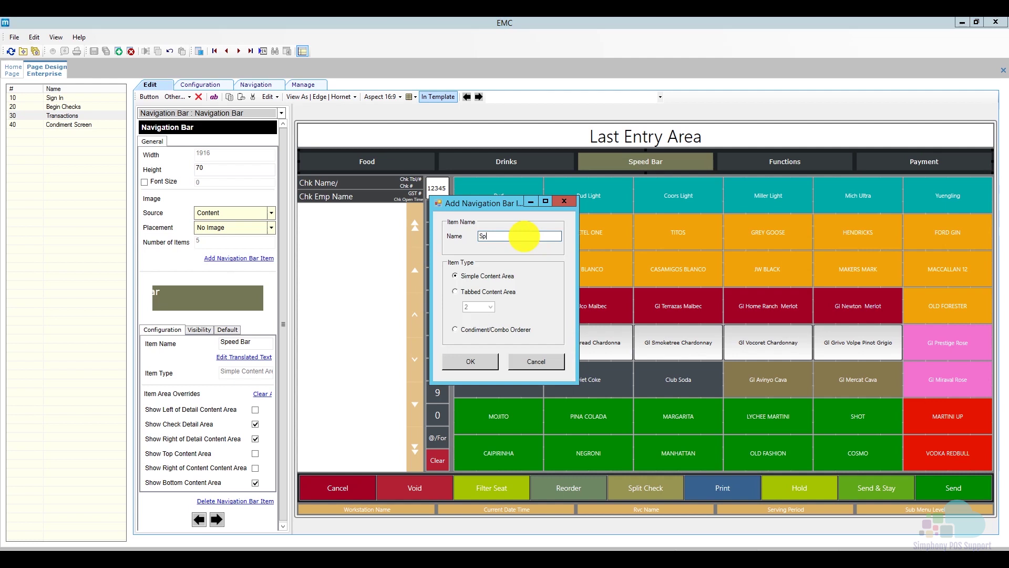
pyautogui.write('eedB')
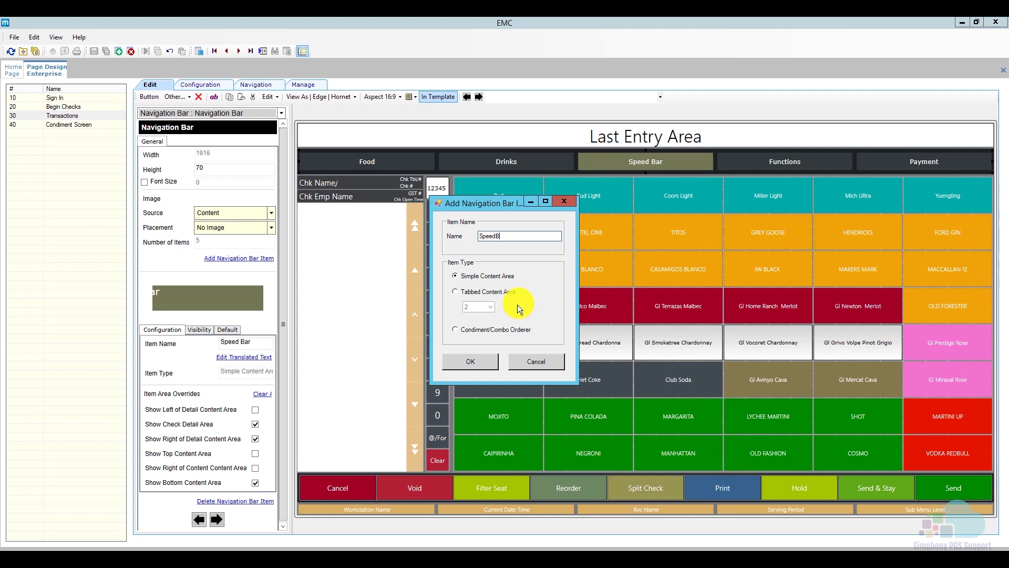
pyautogui.click(466, 293)
pyautogui.click(478, 276)
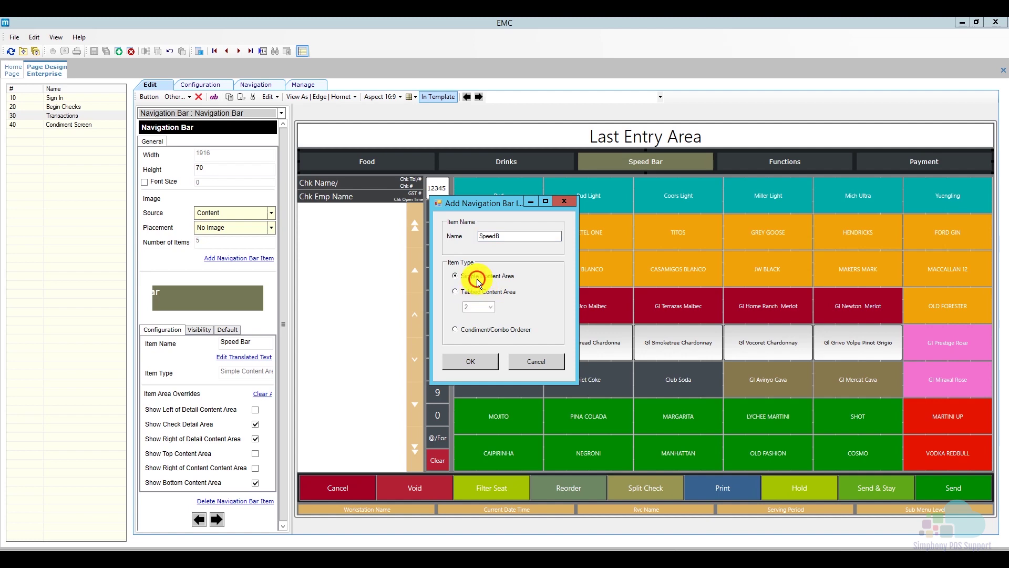
pyautogui.click(472, 361)
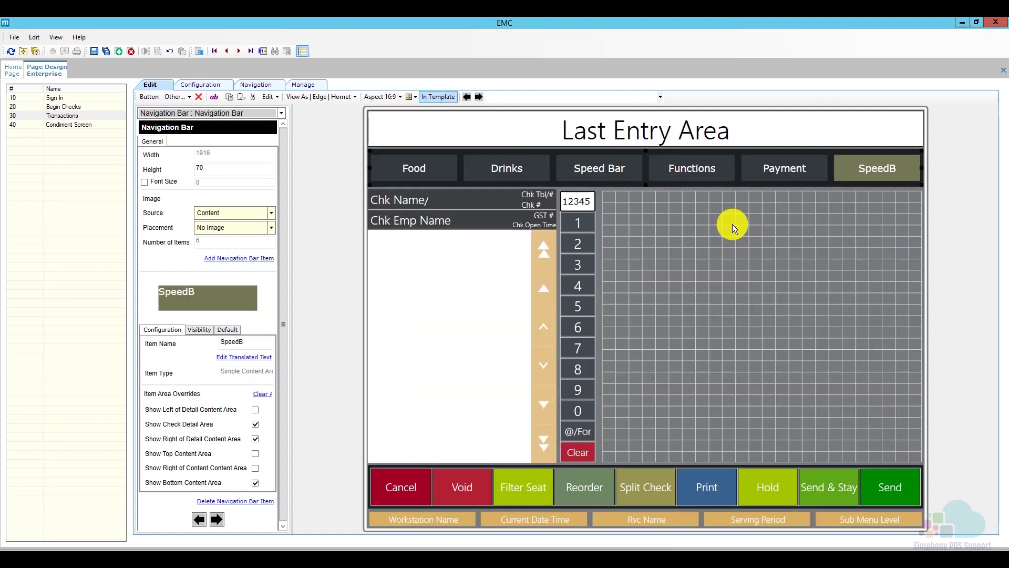
# Step: Return the preview to 16:9 widescreen and display the empty SpeedB tab
pyautogui.click(388, 96)
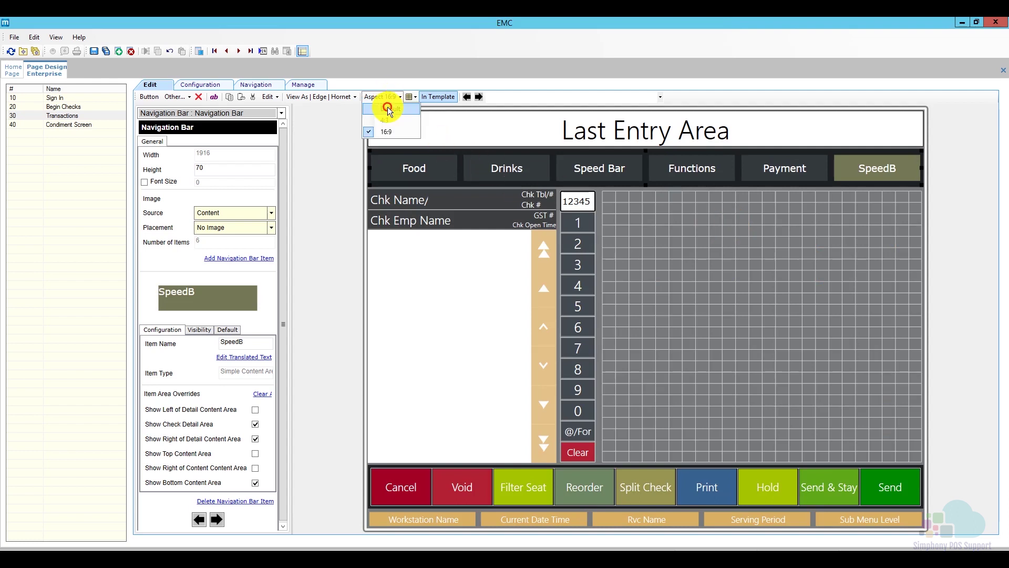
pyautogui.click(389, 112)
pyautogui.click(383, 98)
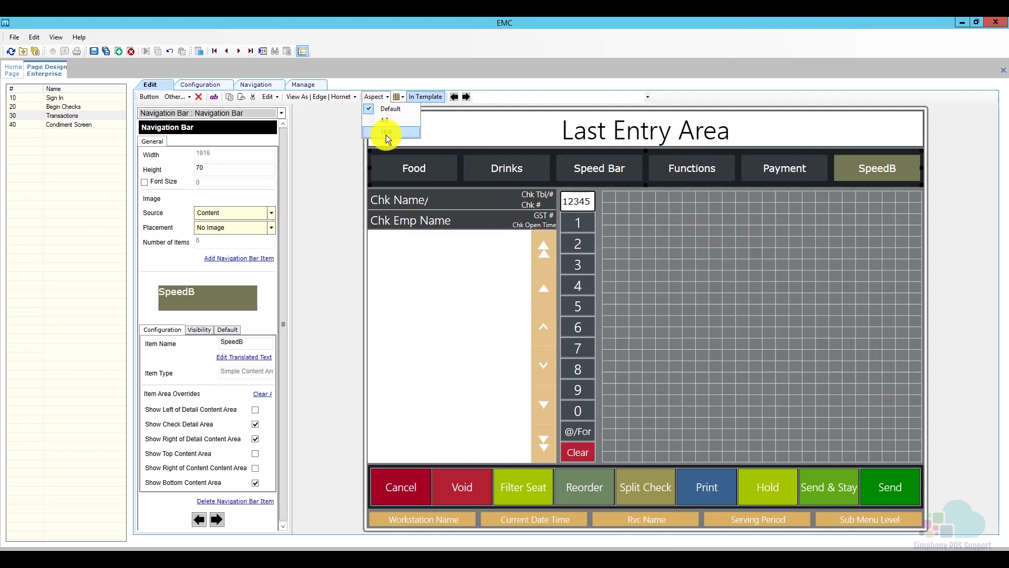
pyautogui.click(386, 135)
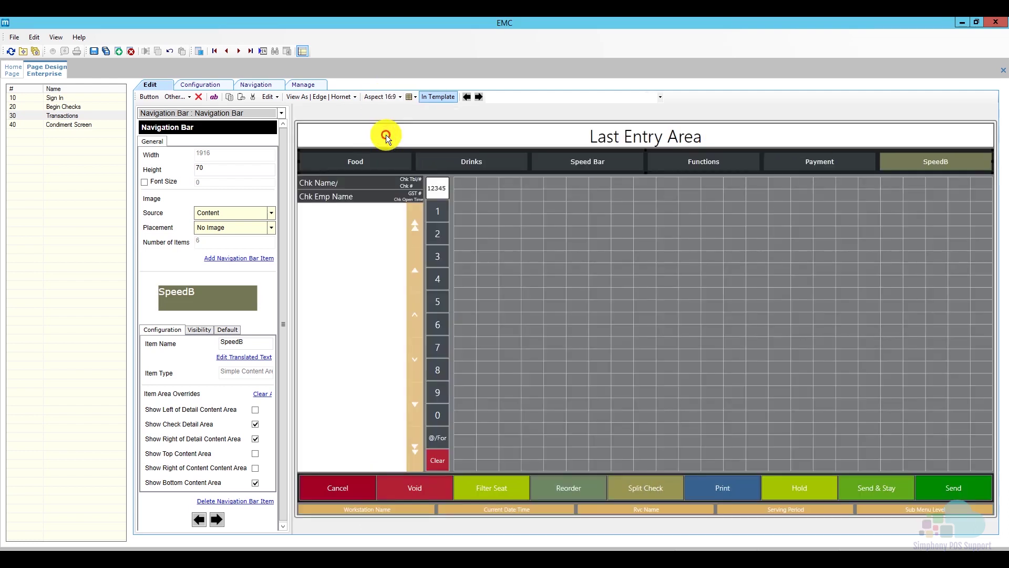
pyautogui.click(929, 164)
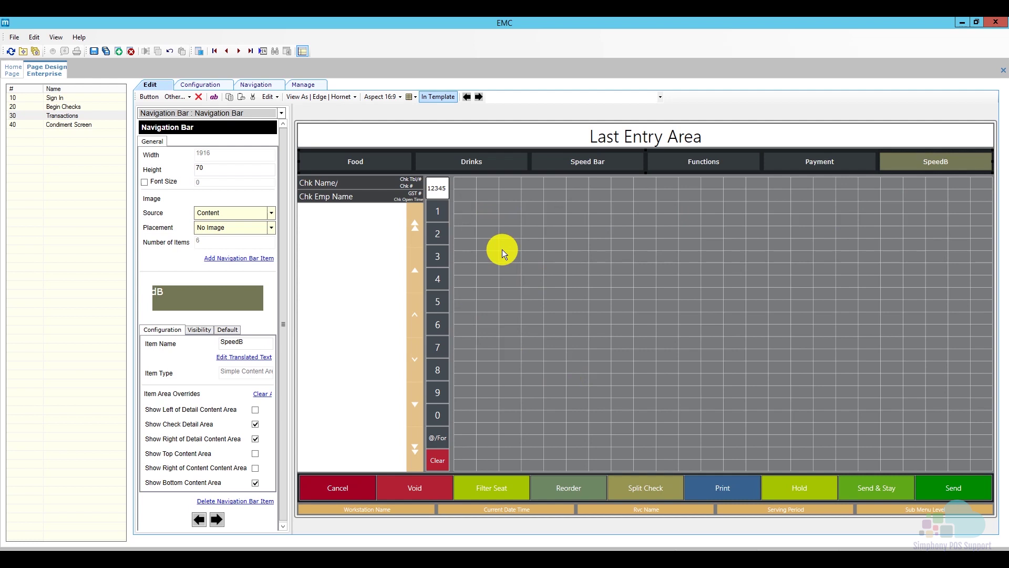
# Step: Add a new button to the SpeedB grid, shrunk and placed in the top-left corner
pyautogui.rightClick(465, 186)
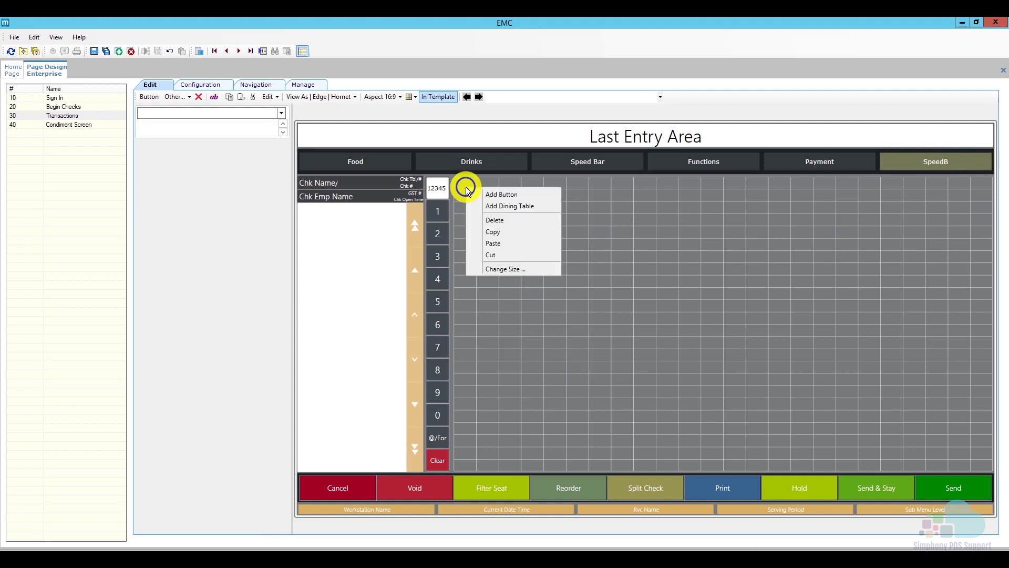
pyautogui.click(490, 194)
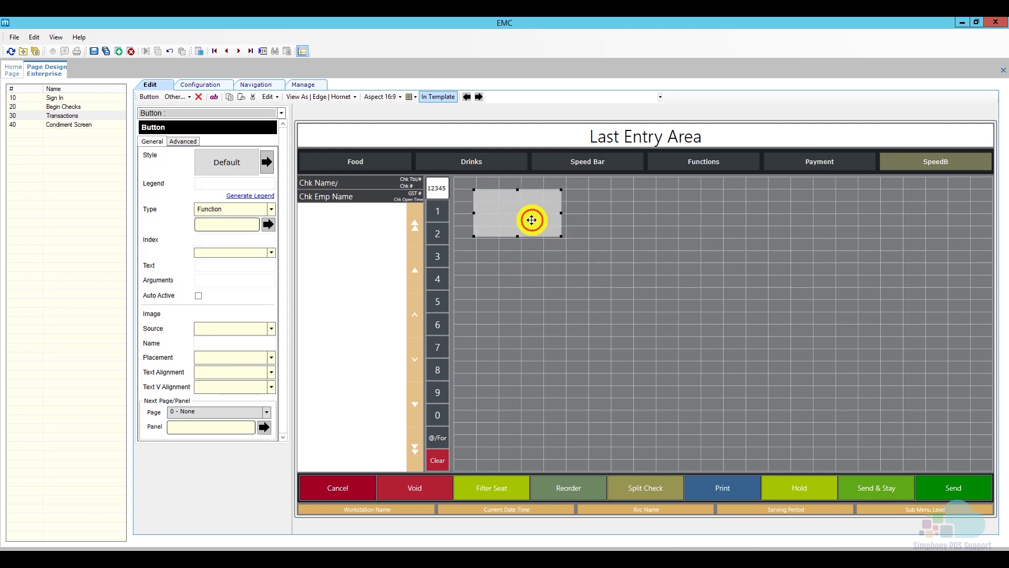
pyautogui.moveTo(529, 218); pyautogui.dragTo(513, 207)
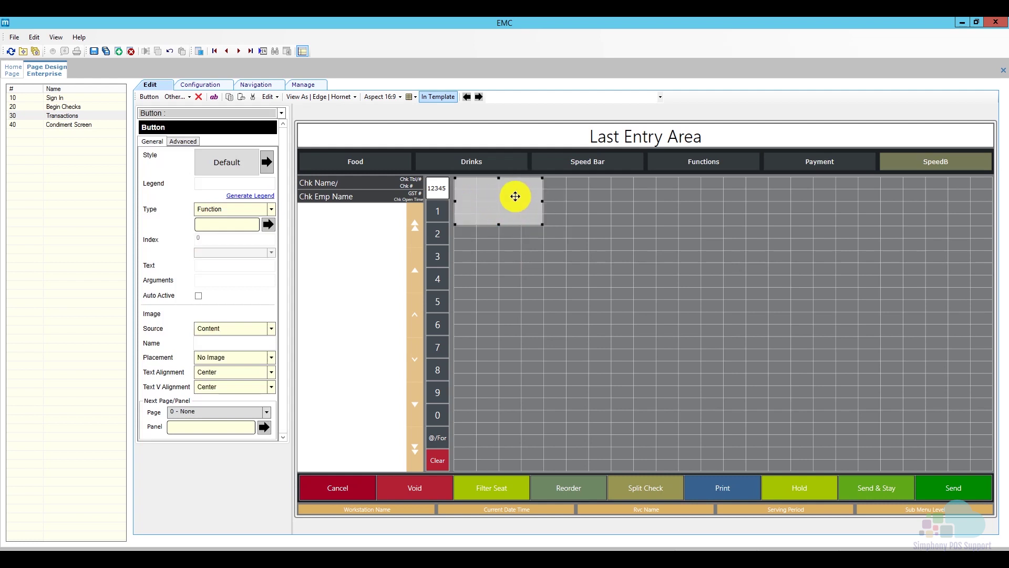
pyautogui.moveTo(541, 224); pyautogui.dragTo(520, 212)
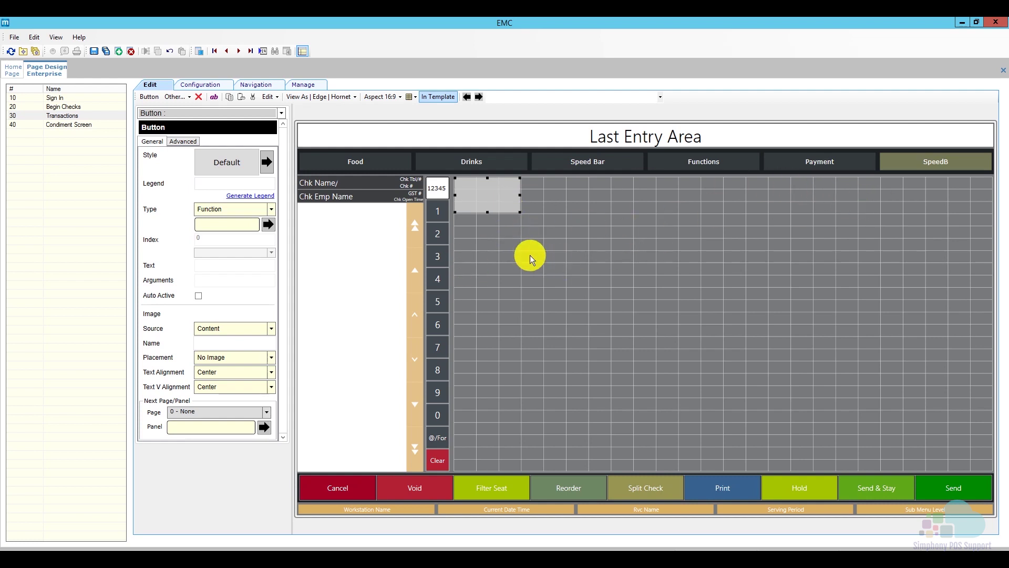
pyautogui.click(519, 242)
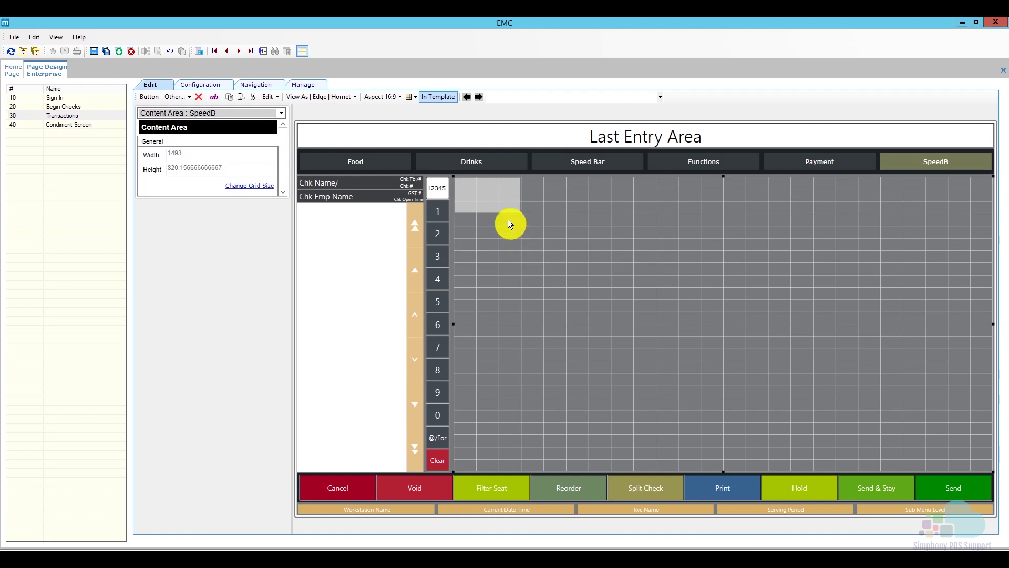
pyautogui.click(497, 205)
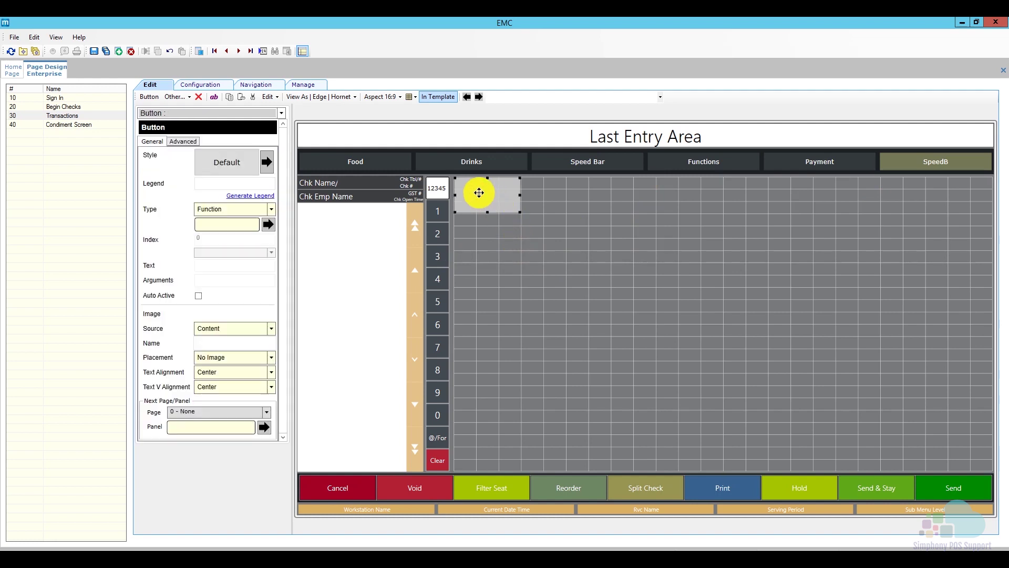
# Step: Give the new button the amber style and set its type to Menu Item
pyautogui.click(266, 161)
pyautogui.click(284, 193)
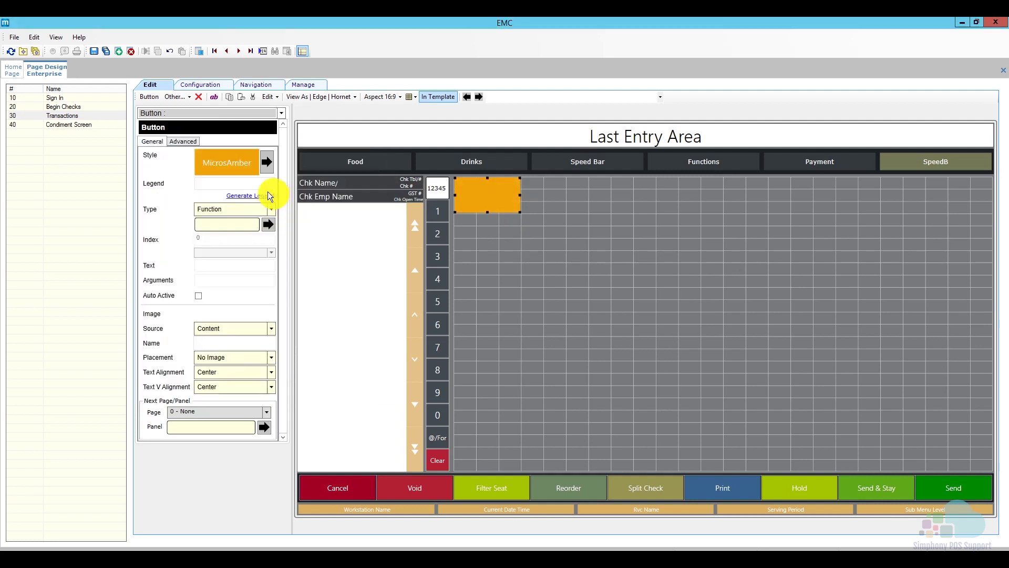
pyautogui.click(237, 209)
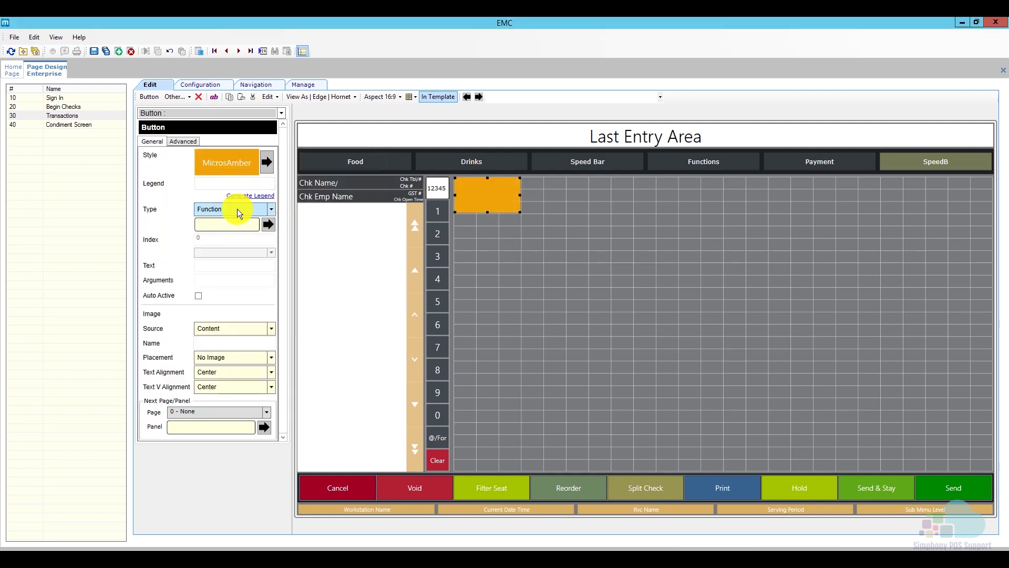
pyautogui.click(272, 210)
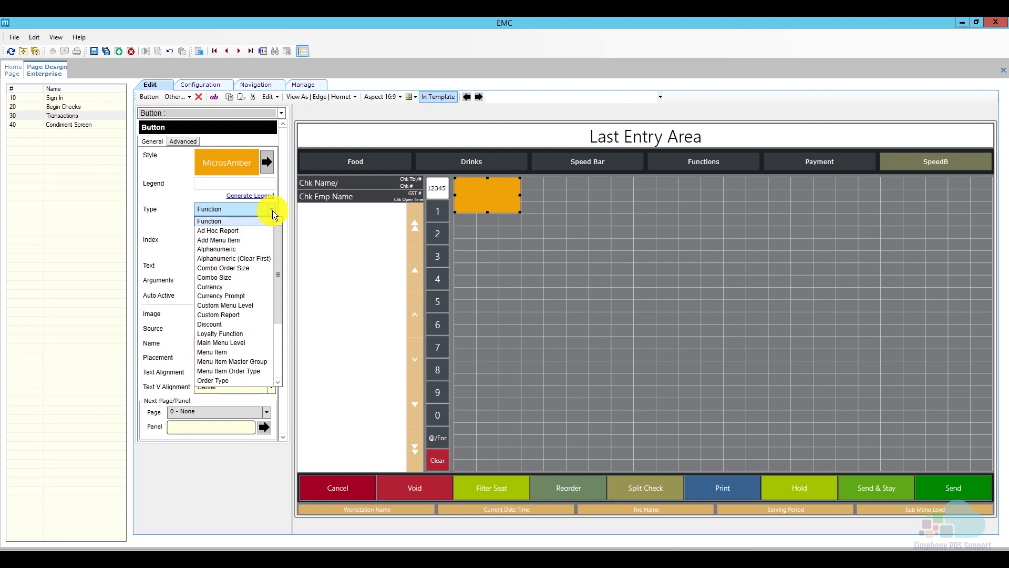
pyautogui.click(219, 352)
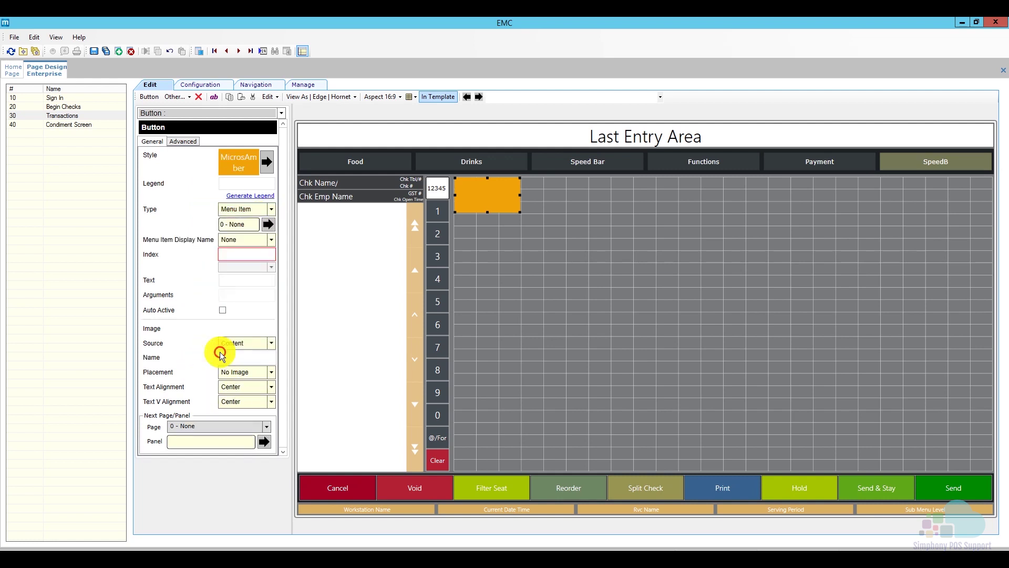
pyautogui.click(268, 225)
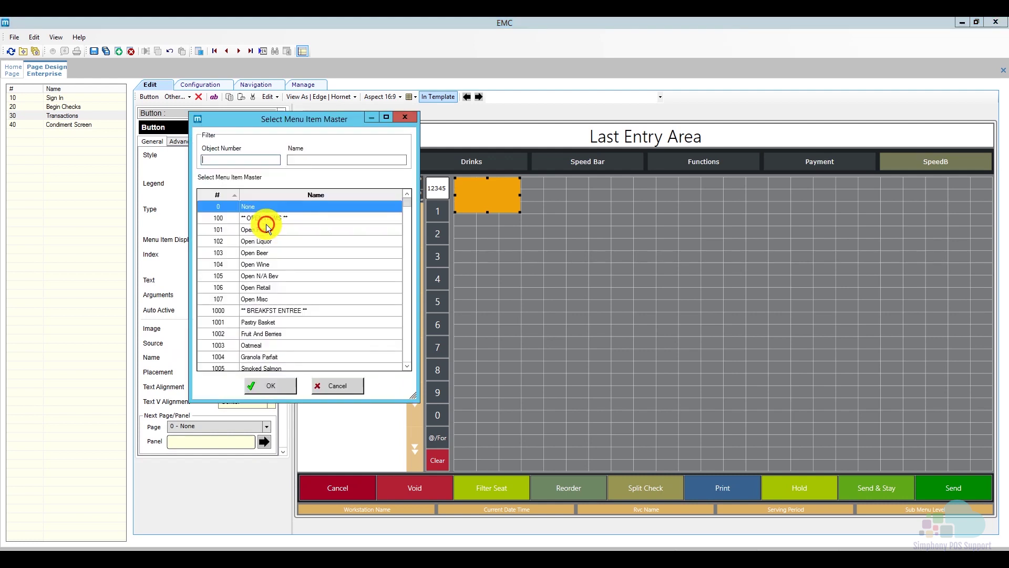
# Step: Link the button to menu item 35001 Bud via object number filter and generate its Bud legend
pyautogui.click(301, 164)
pyautogui.write('beer')
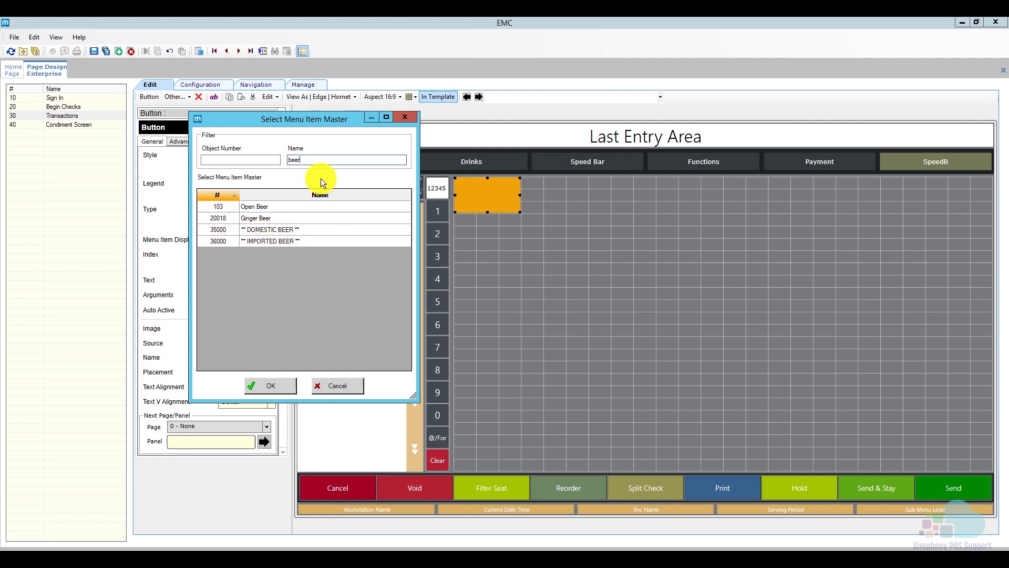
pyautogui.press('BackSpace')
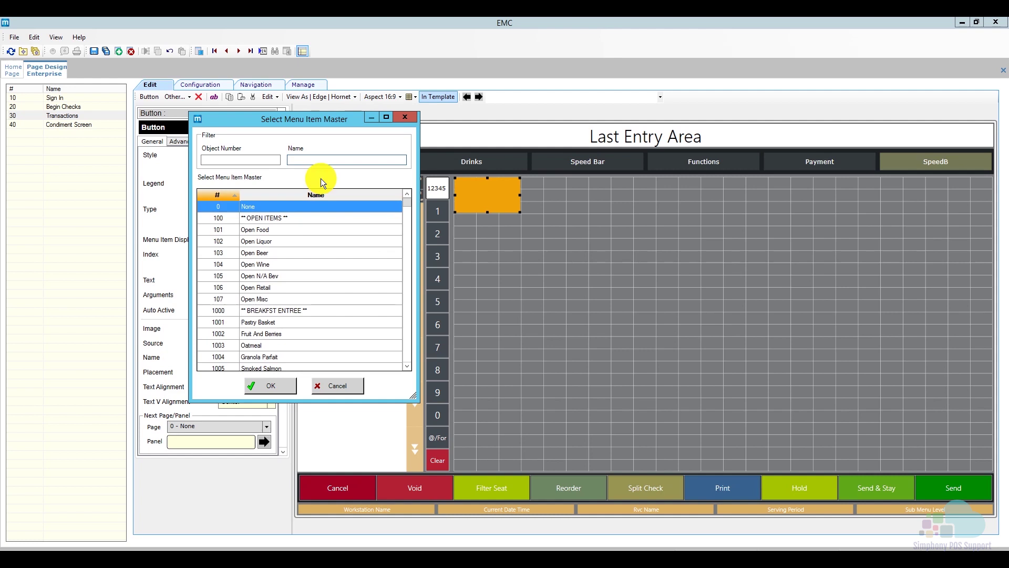
pyautogui.click(268, 157)
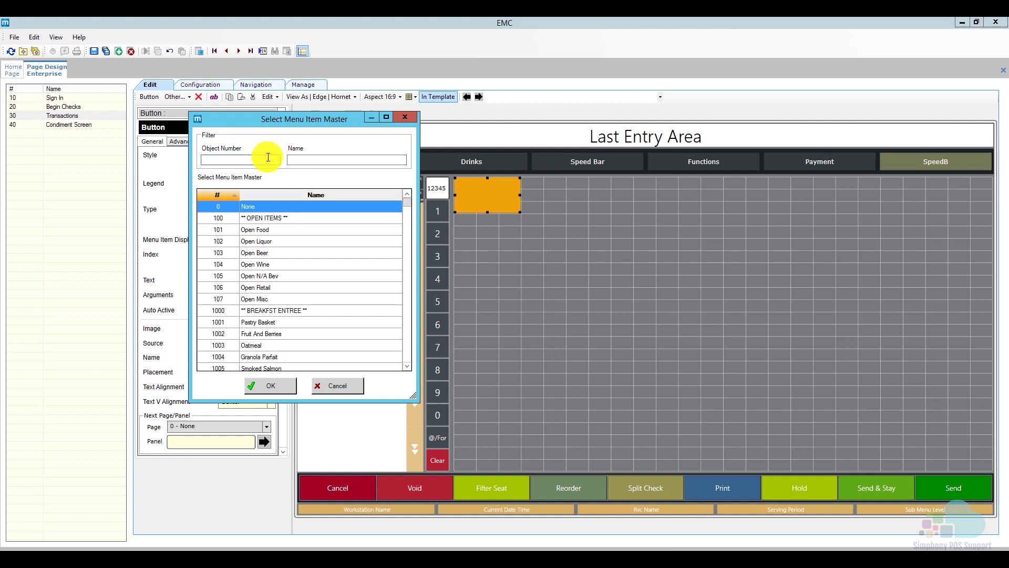
pyautogui.write('3500')
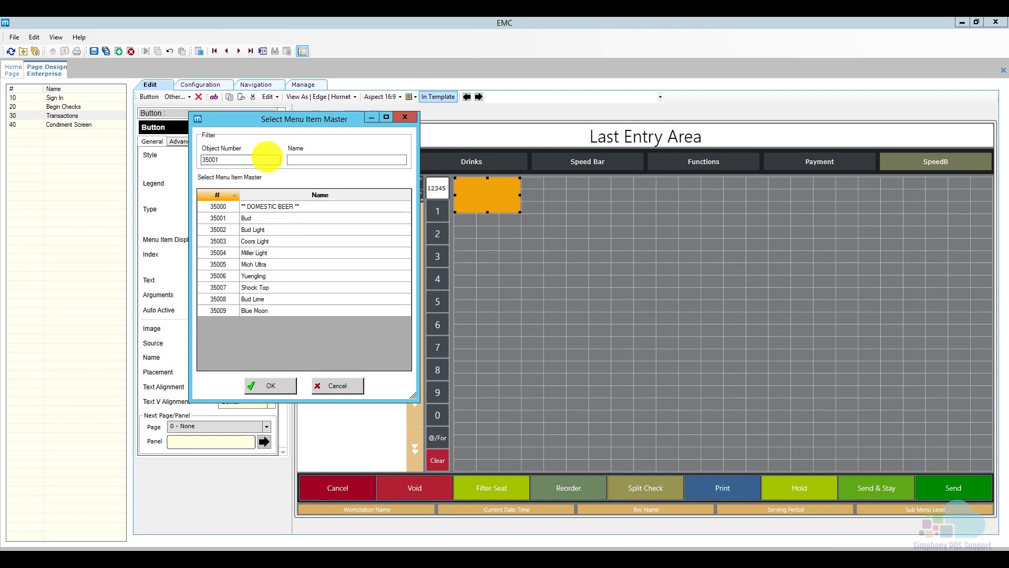
pyautogui.write('1')
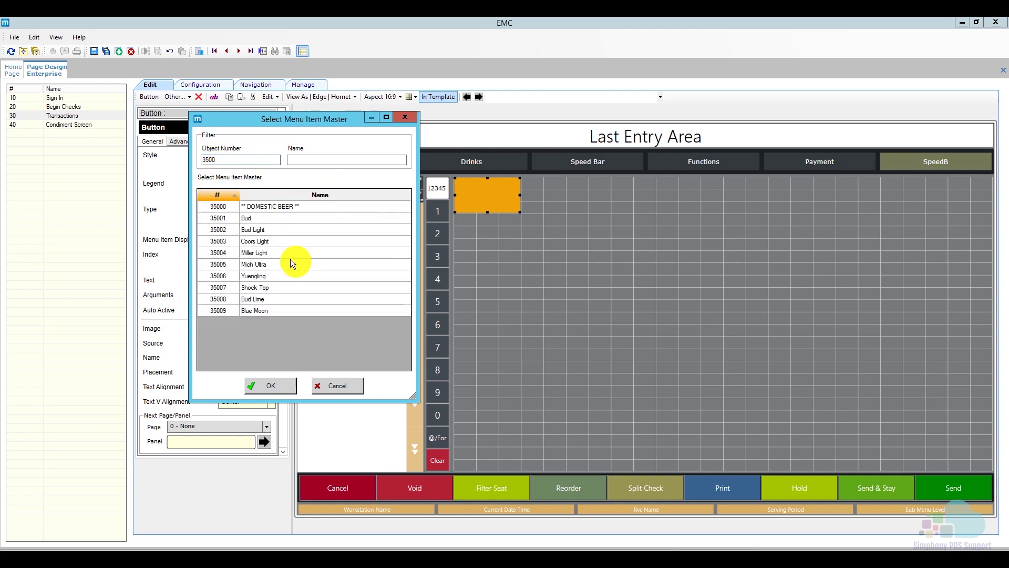
pyautogui.click(281, 221)
pyautogui.click(268, 385)
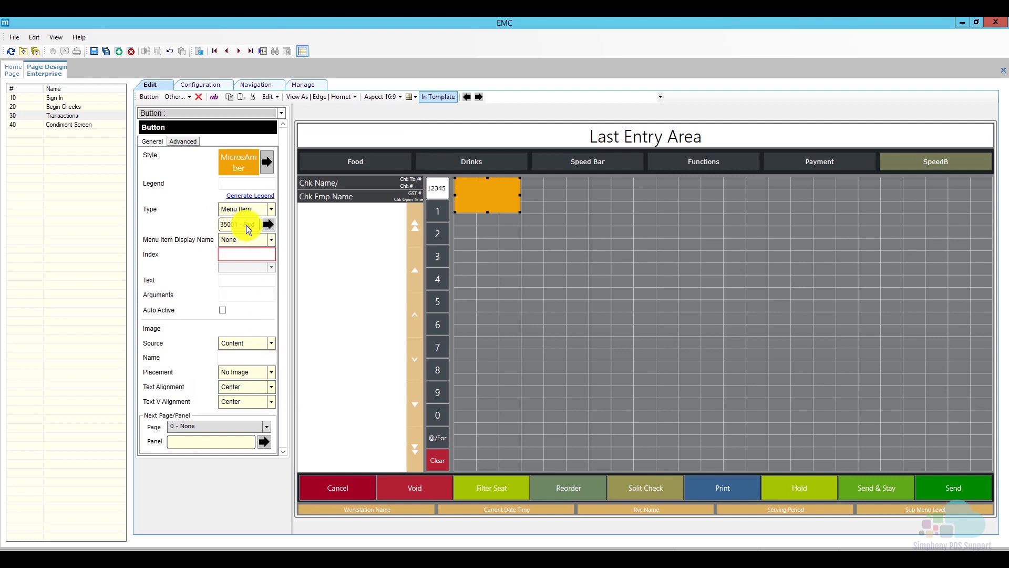
pyautogui.click(264, 197)
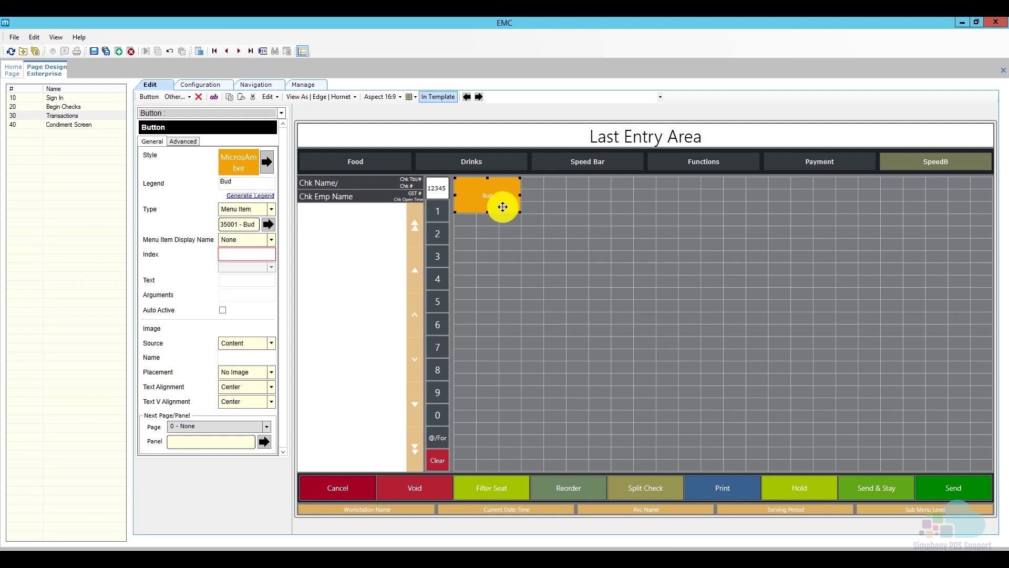
# Step: Enable a custom legend font size on the Bud button, changing 16 to 25
pyautogui.click(188, 142)
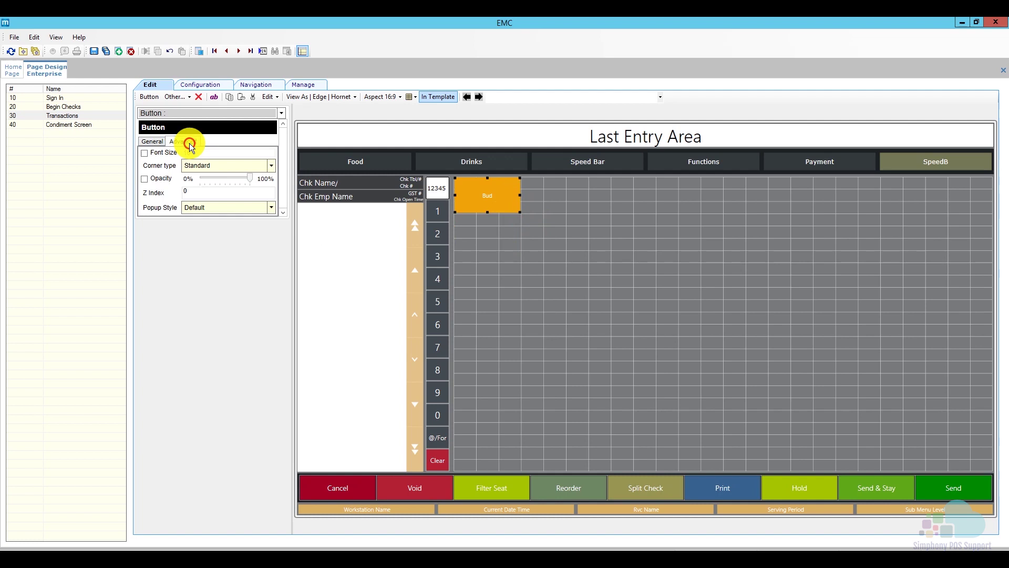
pyautogui.click(157, 155)
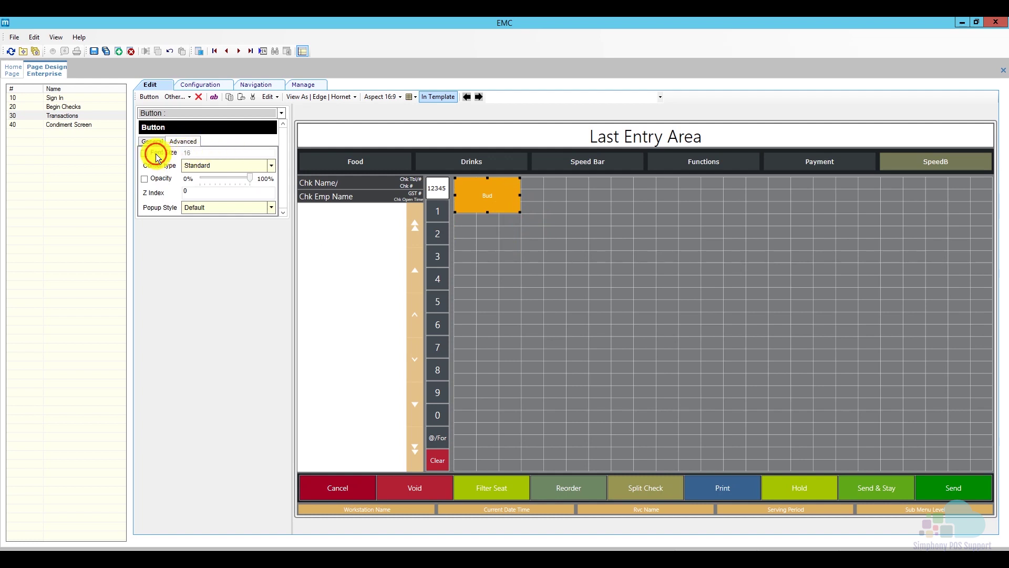
pyautogui.click(155, 157)
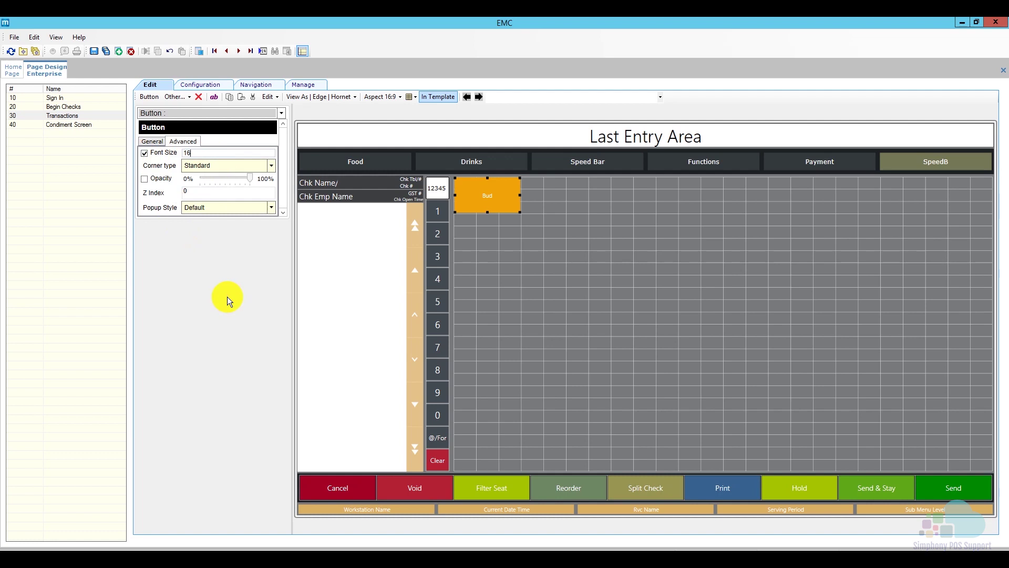
pyautogui.press('BackSpace')
pyautogui.press('BackSpace')
pyautogui.write('25')
pyautogui.click(152, 142)
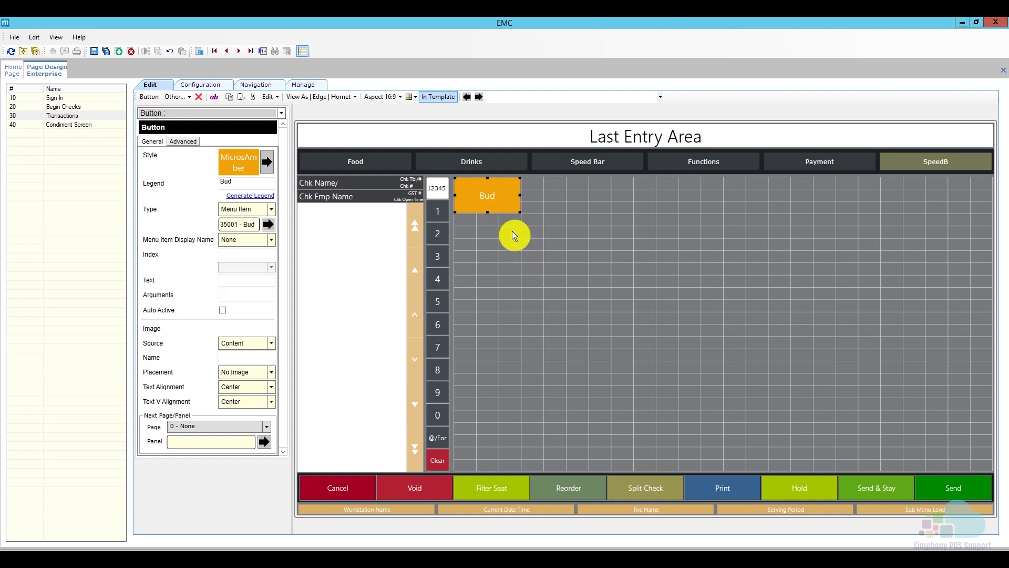
# Step: Copy the Bud button and place the pasted copy beside the original
pyautogui.rightClick(503, 193)
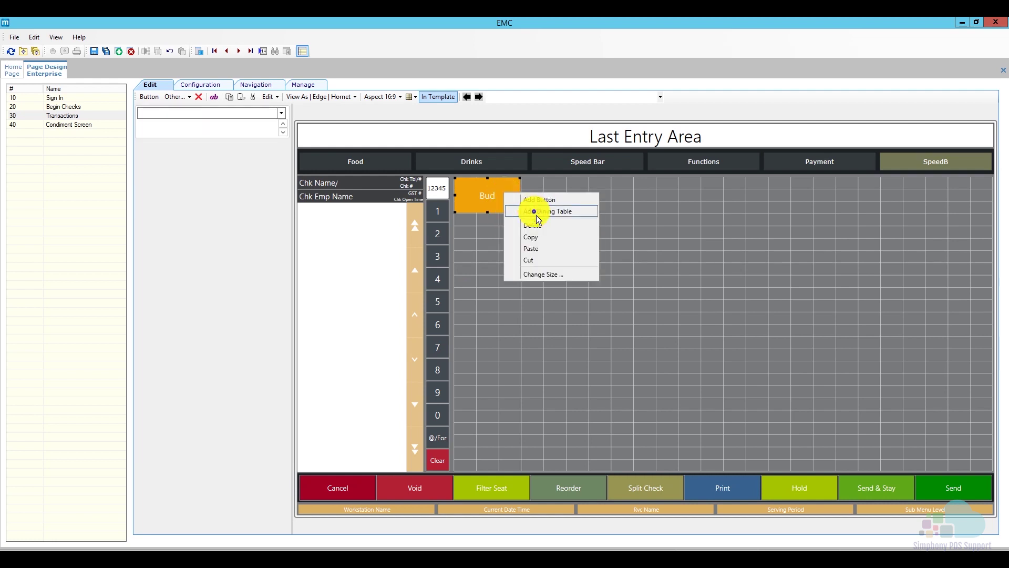
pyautogui.click(547, 237)
pyautogui.click(577, 234)
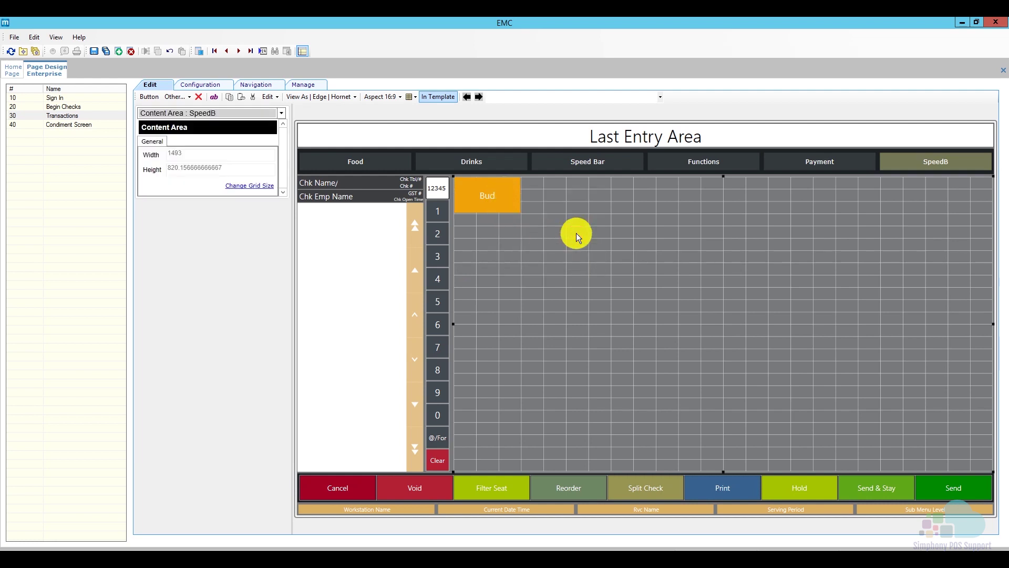
pyautogui.rightClick(578, 234)
pyautogui.click(618, 288)
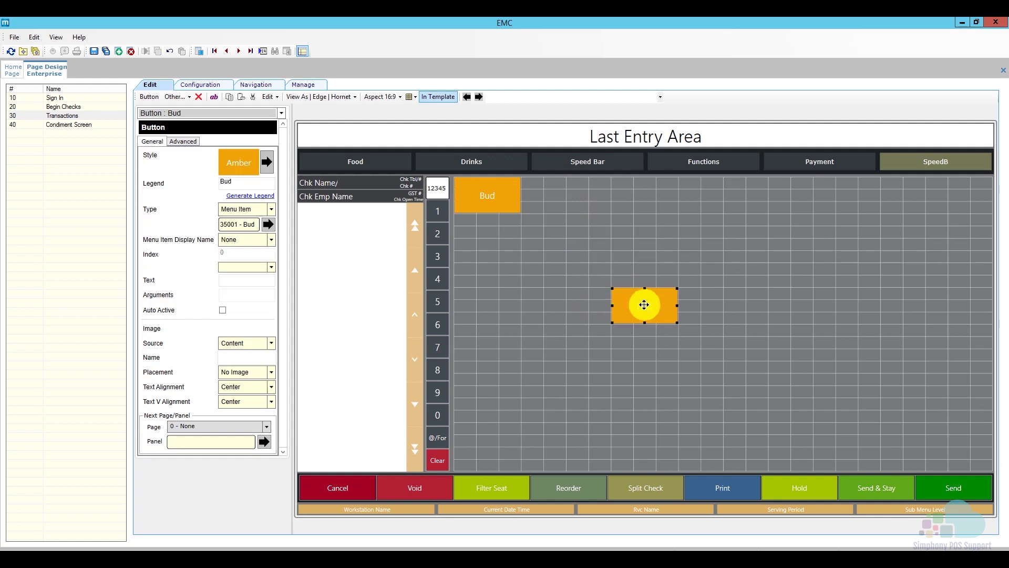
pyautogui.moveTo(645, 305); pyautogui.dragTo(556, 195)
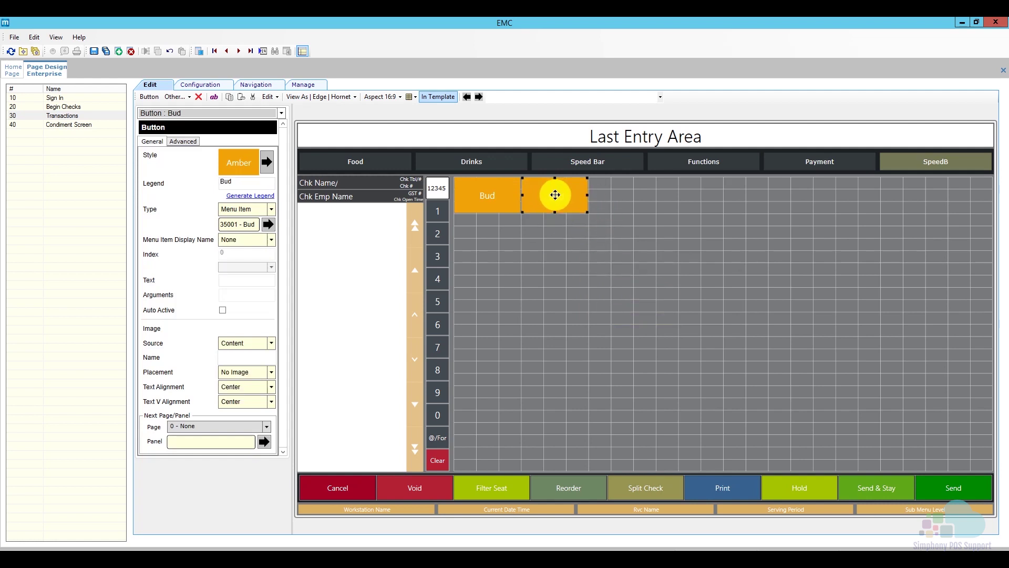
# Step: Relink the copy to menu item 35003 Coors Light and generate its Coors Light legend
pyautogui.click(267, 227)
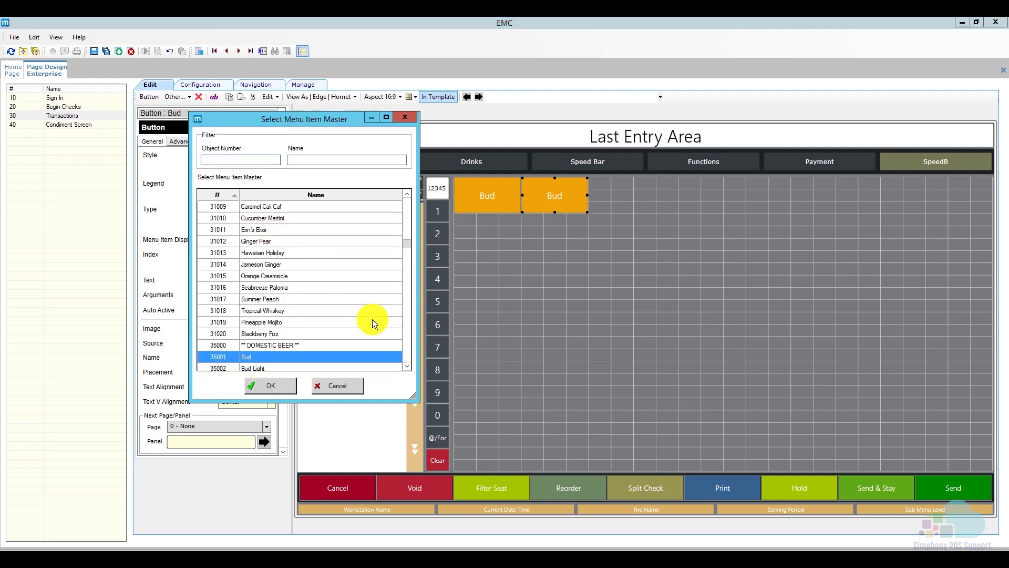
pyautogui.click(408, 366)
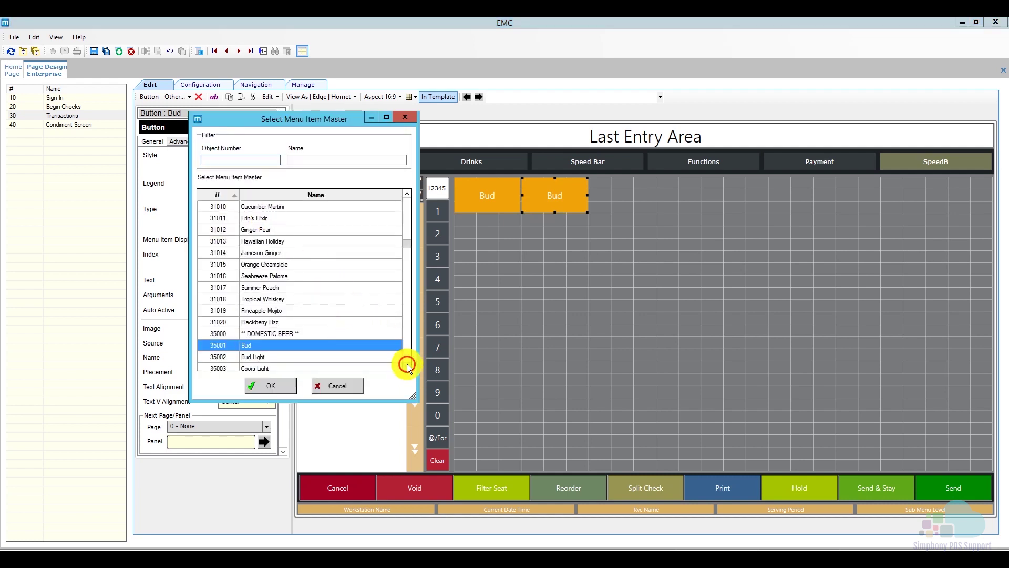
pyautogui.click(407, 366)
pyautogui.click(407, 365)
pyautogui.click(407, 366)
pyautogui.click(407, 366)
pyautogui.click(407, 366)
pyautogui.click(407, 366)
pyautogui.click(283, 299)
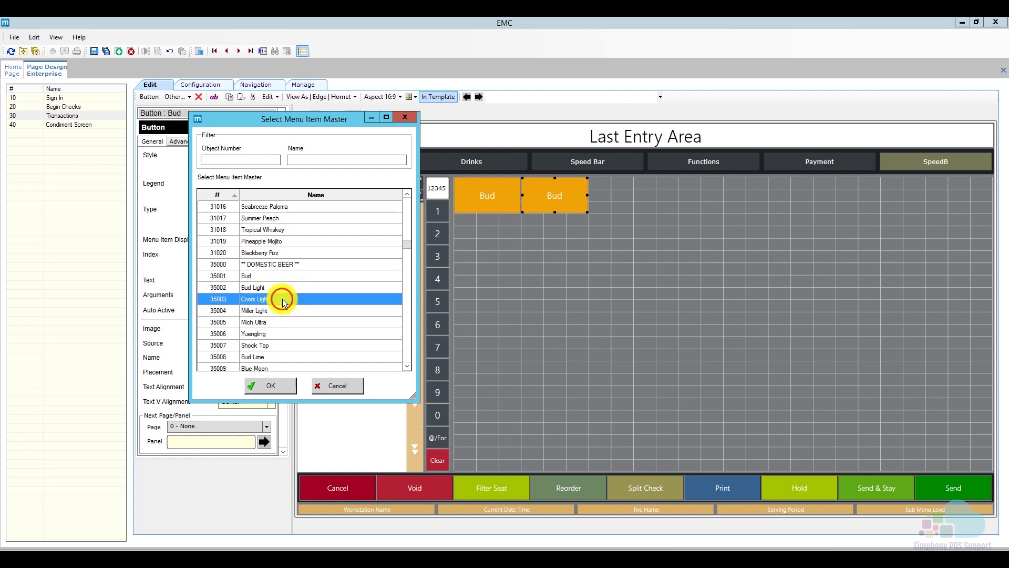
pyautogui.click(281, 385)
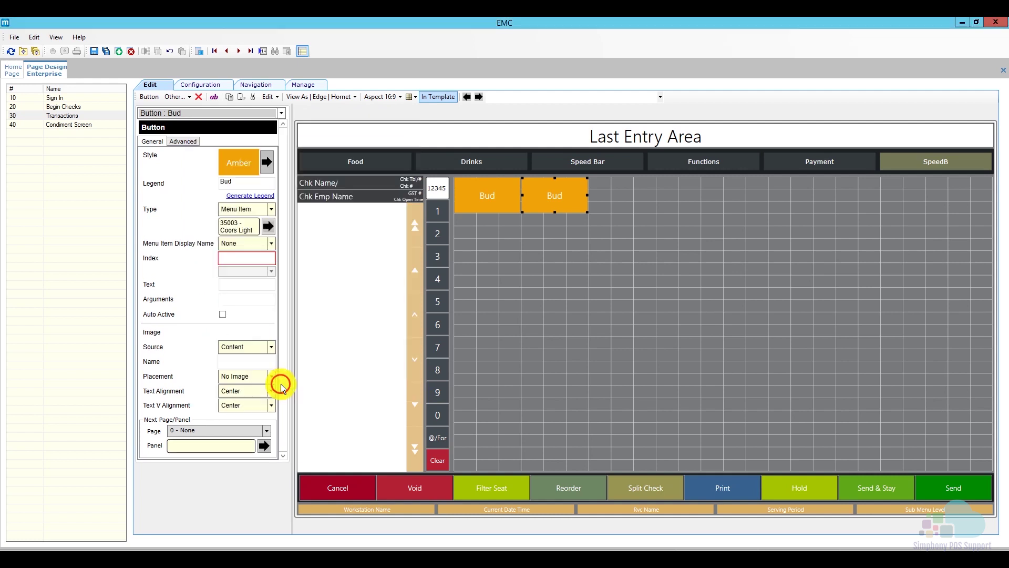
pyautogui.click(253, 197)
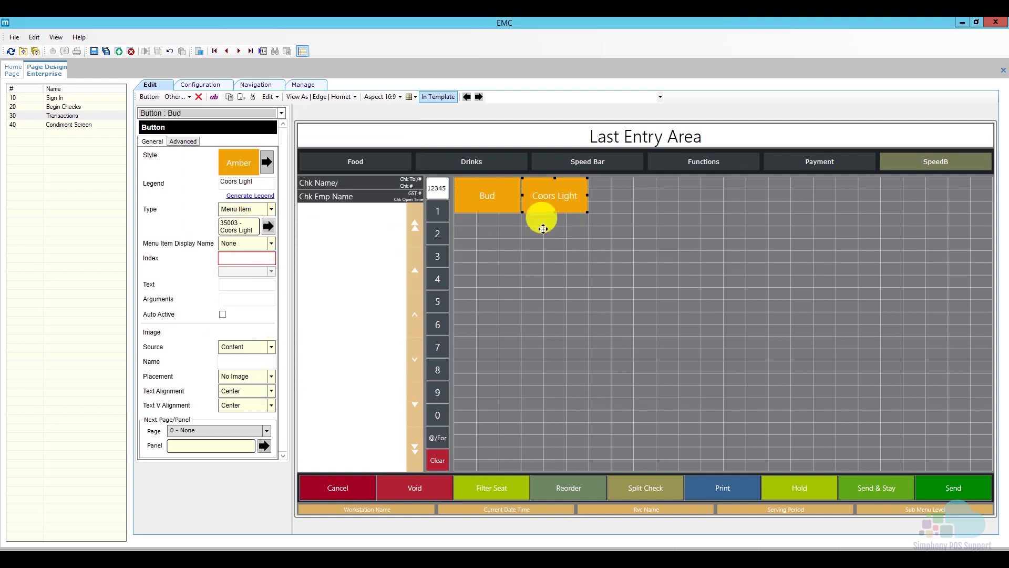
# Step: Select the Bud and Coors Light buttons together and copy them
pyautogui.rightClick(564, 211)
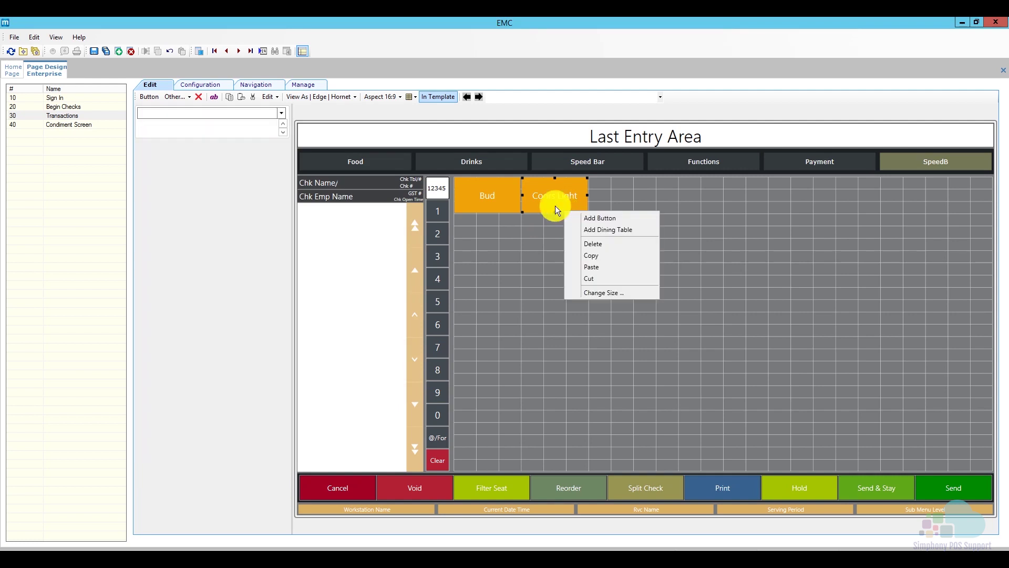
pyautogui.click(484, 236)
pyautogui.moveTo(485, 237); pyautogui.dragTo(540, 200)
pyautogui.rightClick(543, 202)
pyautogui.click(586, 246)
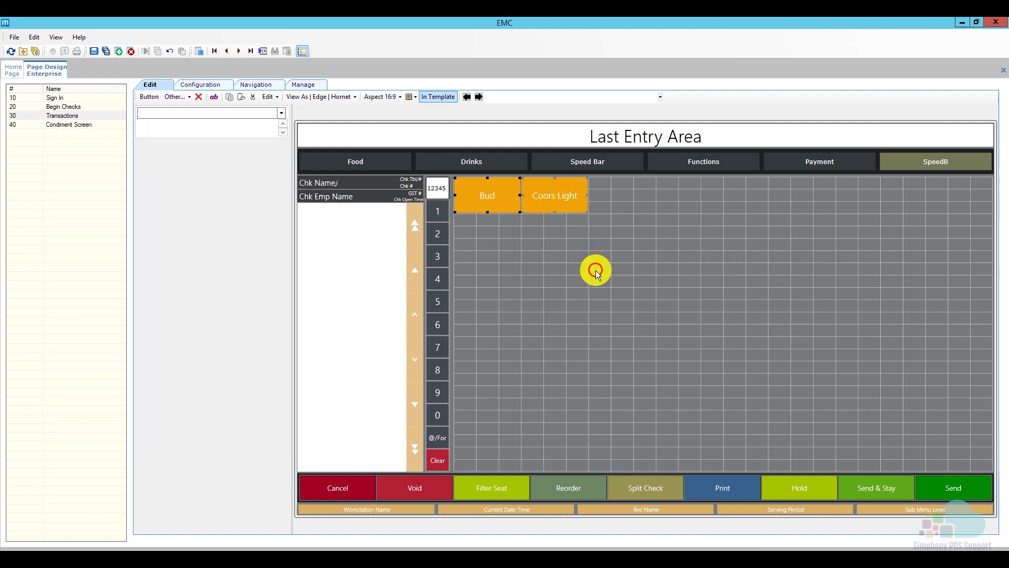
pyautogui.rightClick(595, 270)
# Step: Paste the copied pair into the top row and relink the third button to 35006 Yuengling
pyautogui.click(634, 326)
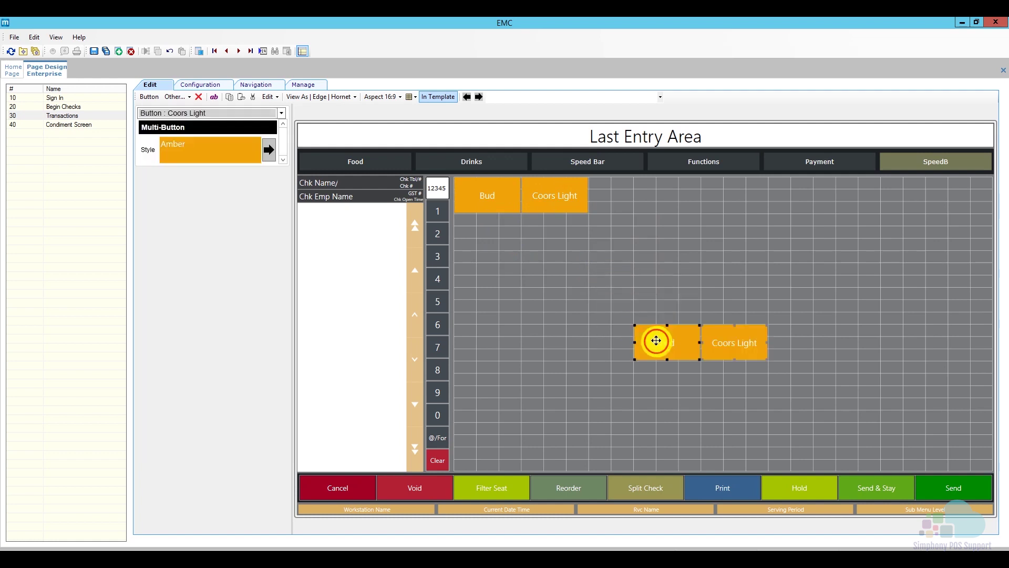
pyautogui.moveTo(655, 340); pyautogui.dragTo(633, 191)
pyautogui.click(621, 264)
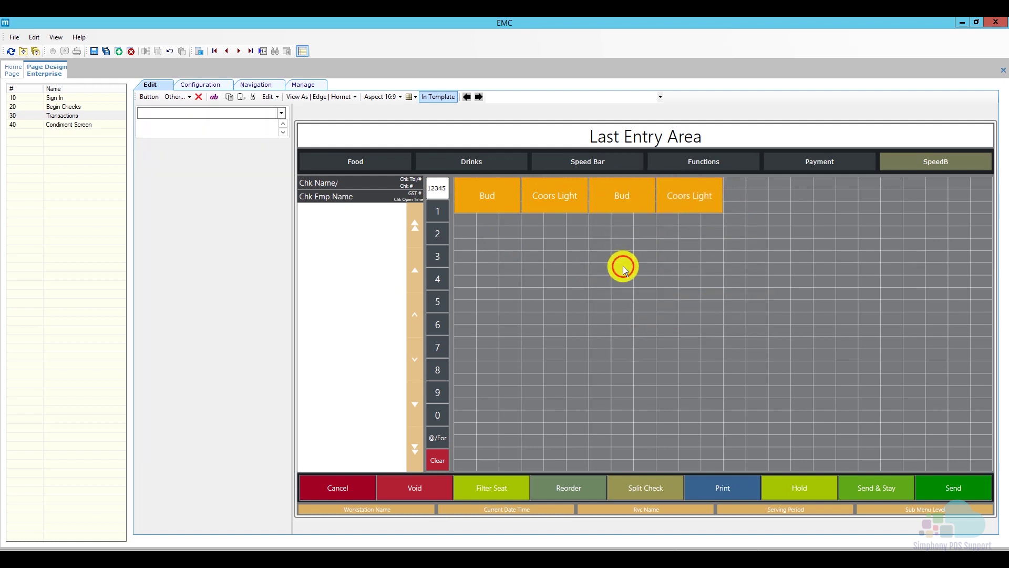
pyautogui.click(632, 203)
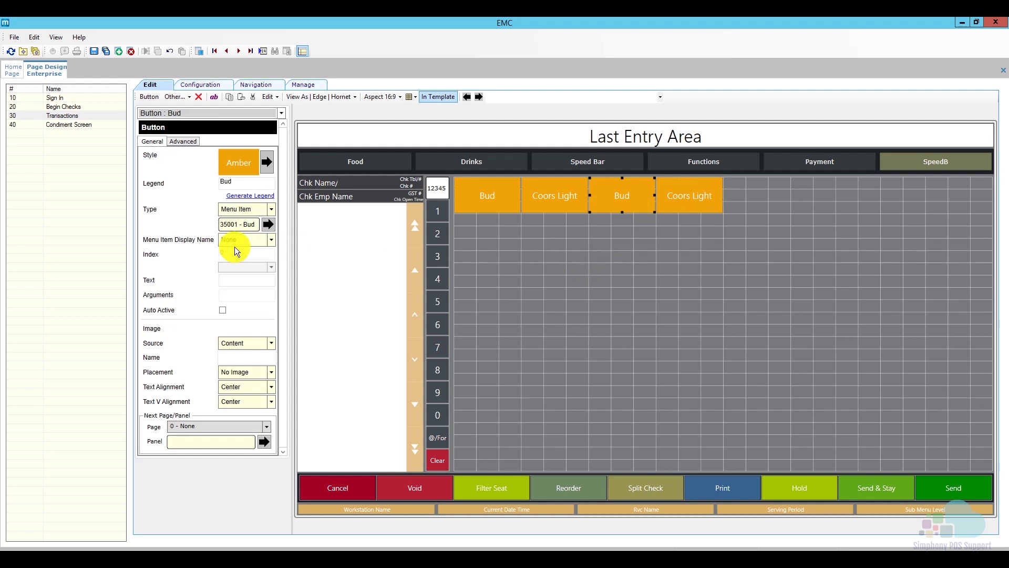
pyautogui.click(269, 225)
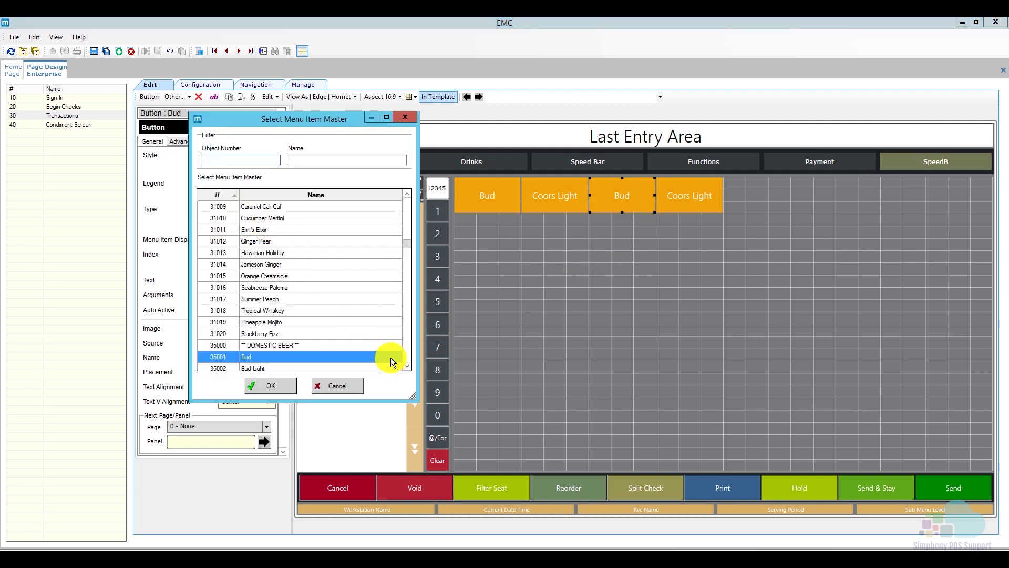
pyautogui.scroll(-2, 409, 367)
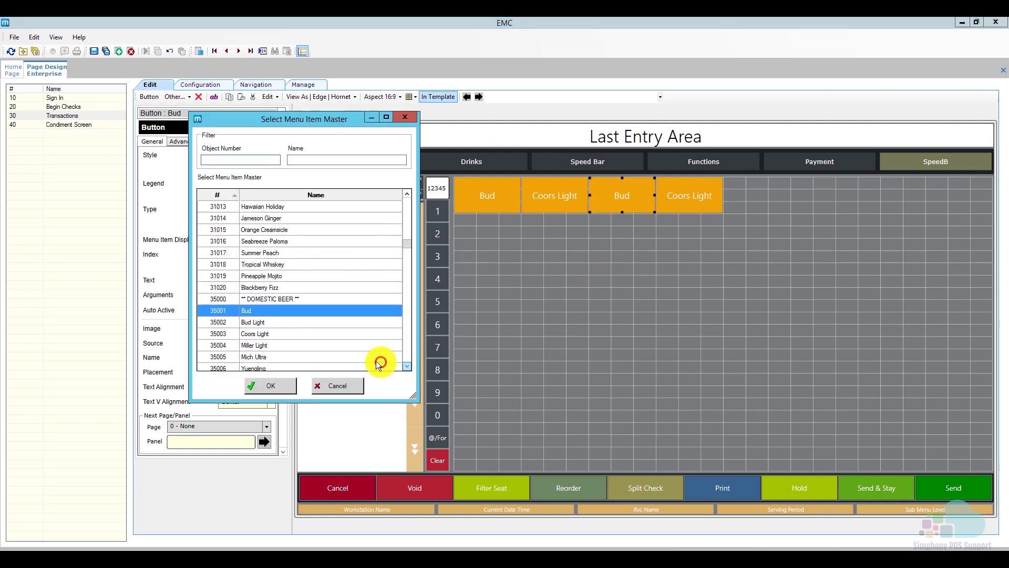
pyautogui.click(295, 367)
pyautogui.click(279, 384)
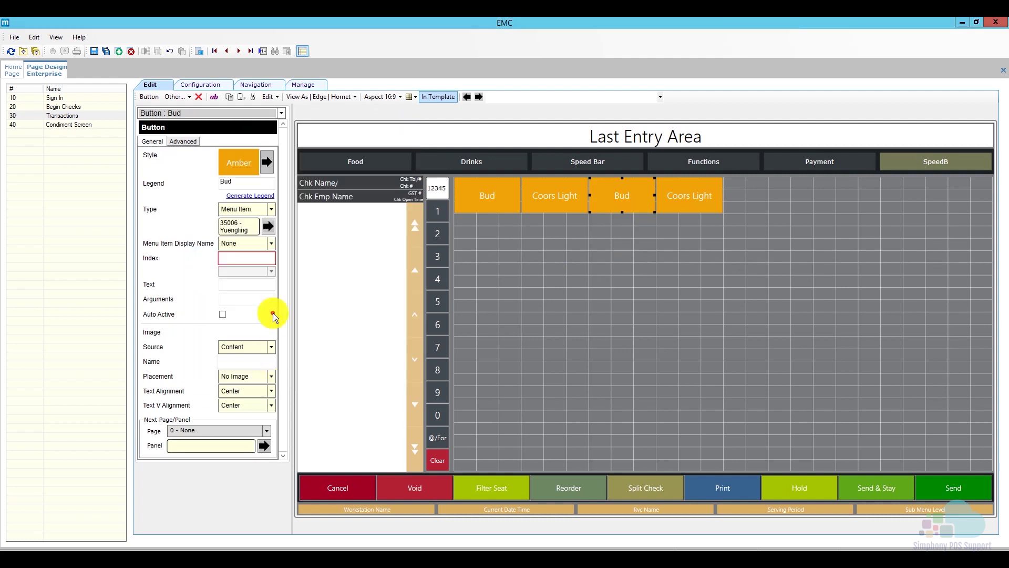
pyautogui.click(248, 195)
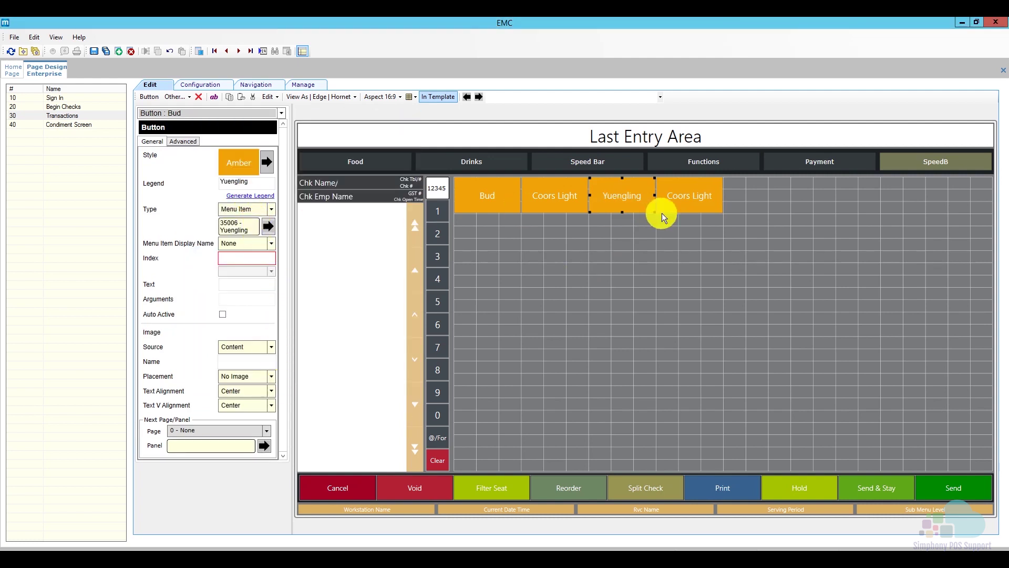
# Step: Relink the fourth button to menu item 36001 Corona and generate its Corona legend
pyautogui.click(691, 193)
pyautogui.click(267, 225)
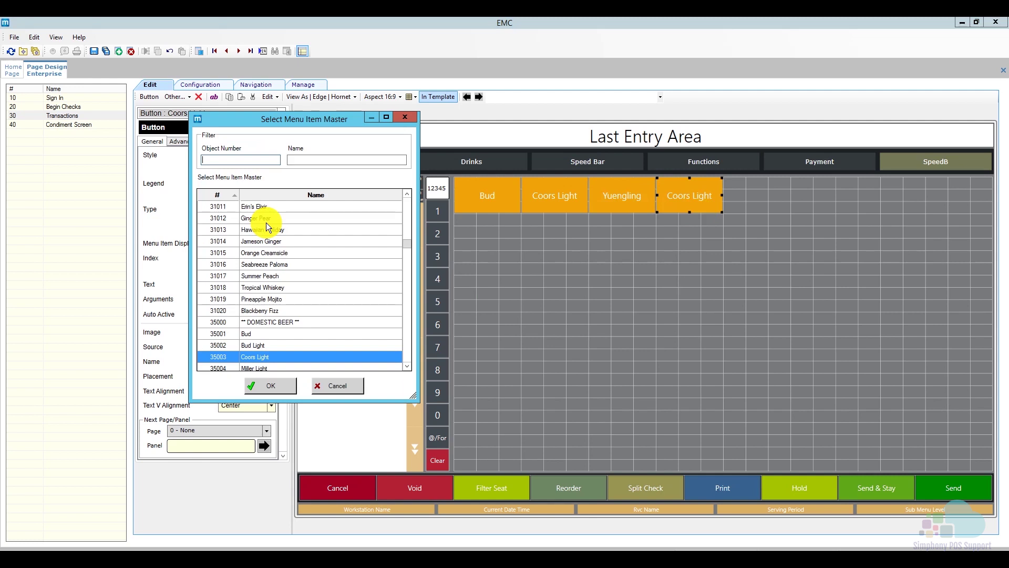
pyautogui.click(408, 364)
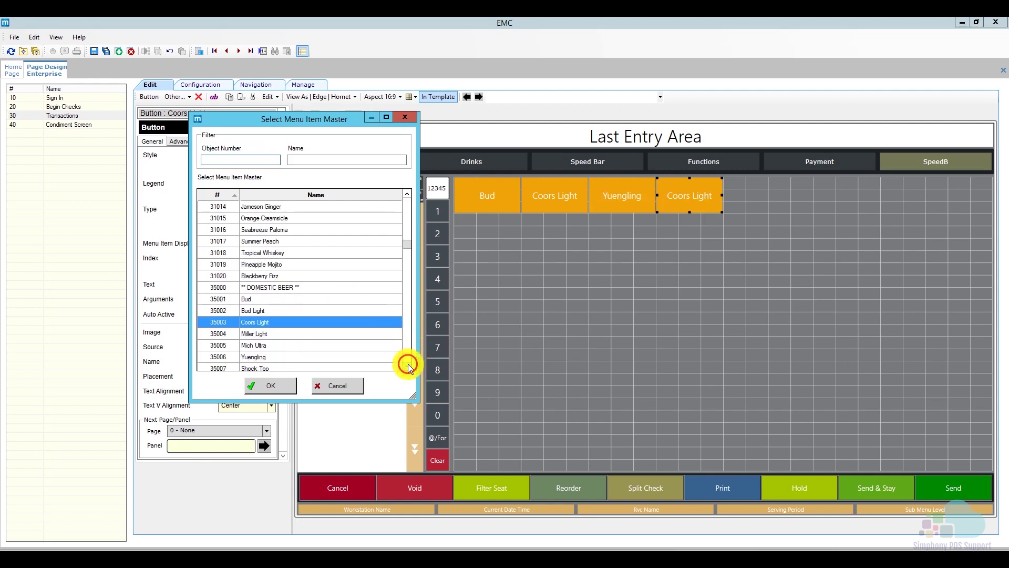
pyautogui.moveTo(408, 364); pyautogui.dragTo(408, 364)
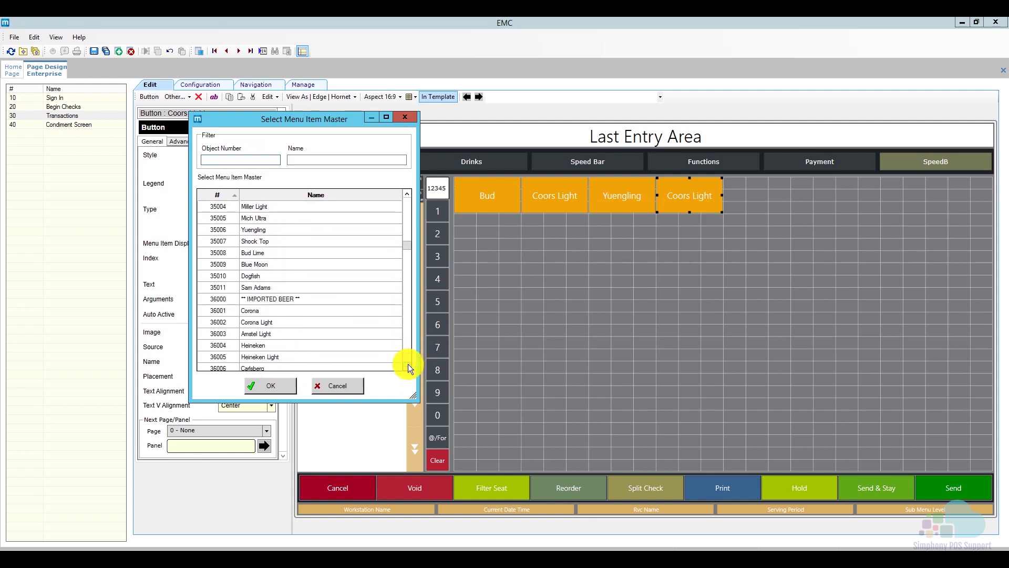
pyautogui.click(286, 310)
pyautogui.click(282, 385)
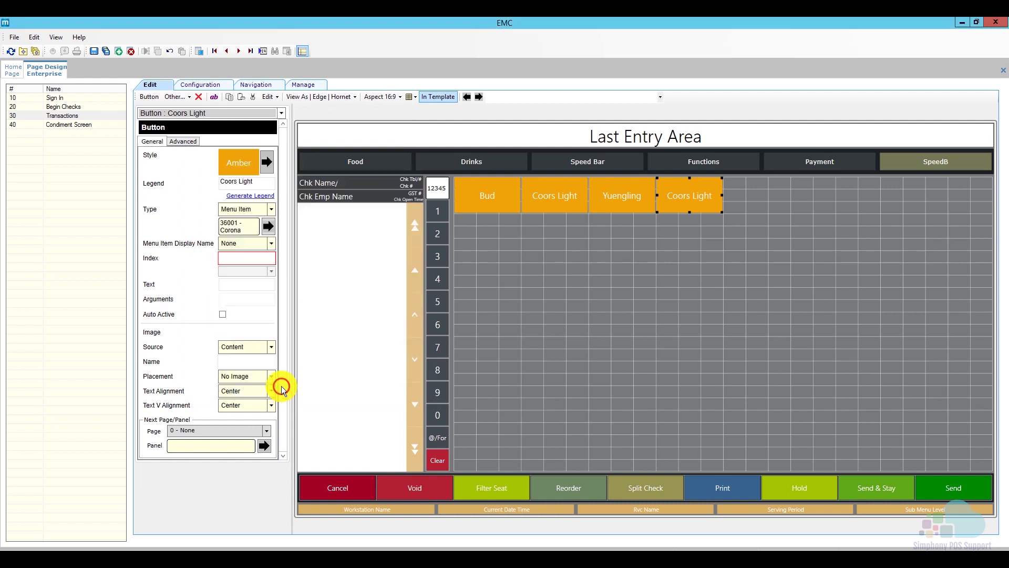
pyautogui.click(247, 197)
# Step: Copy all four beer buttons and paste the set to the right of the originals
pyautogui.moveTo(725, 240); pyautogui.dragTo(481, 194)
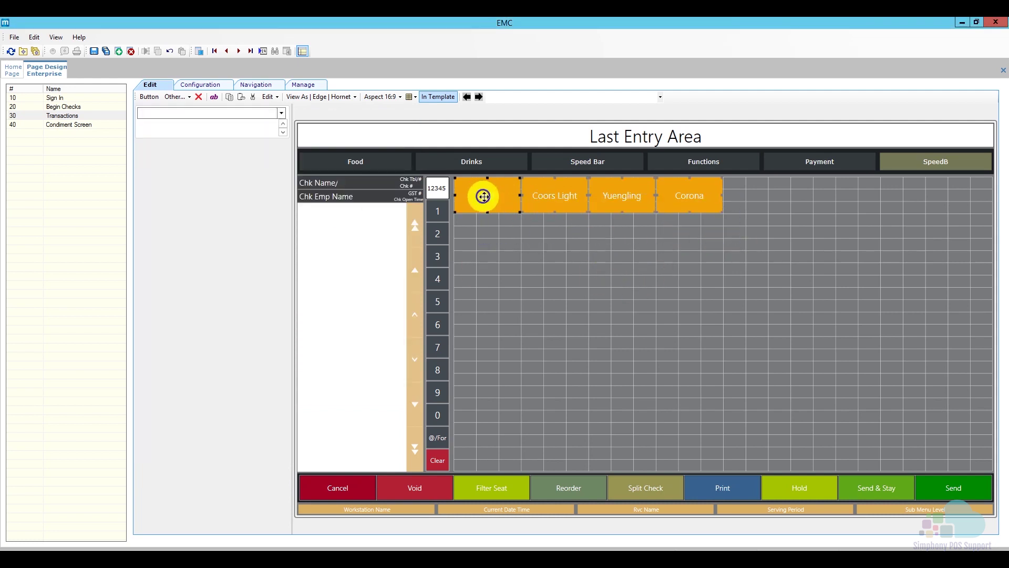
pyautogui.rightClick(484, 198)
pyautogui.click(526, 245)
pyautogui.rightClick(647, 273)
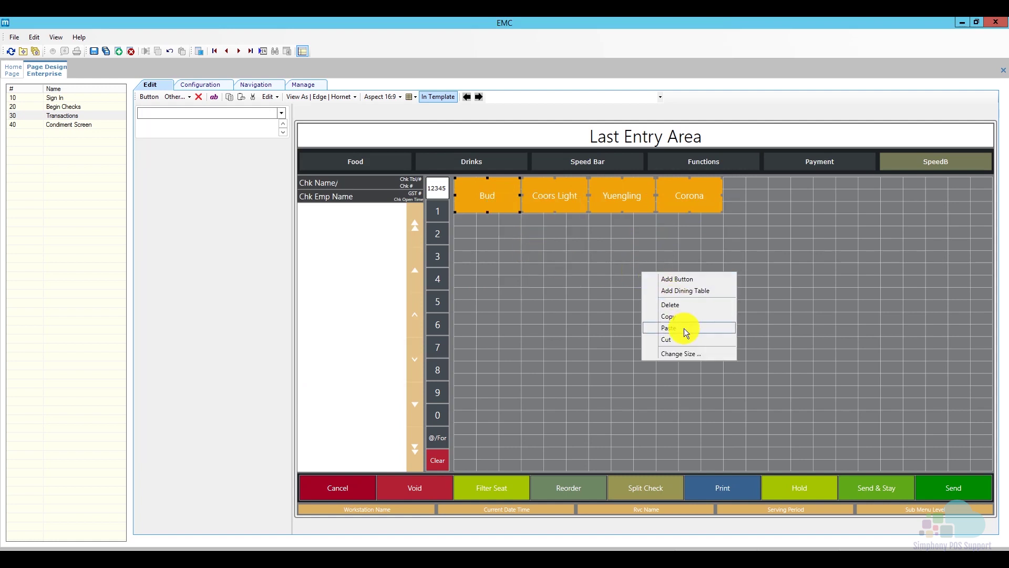
pyautogui.click(680, 328)
pyautogui.moveTo(702, 338); pyautogui.dragTo(741, 198)
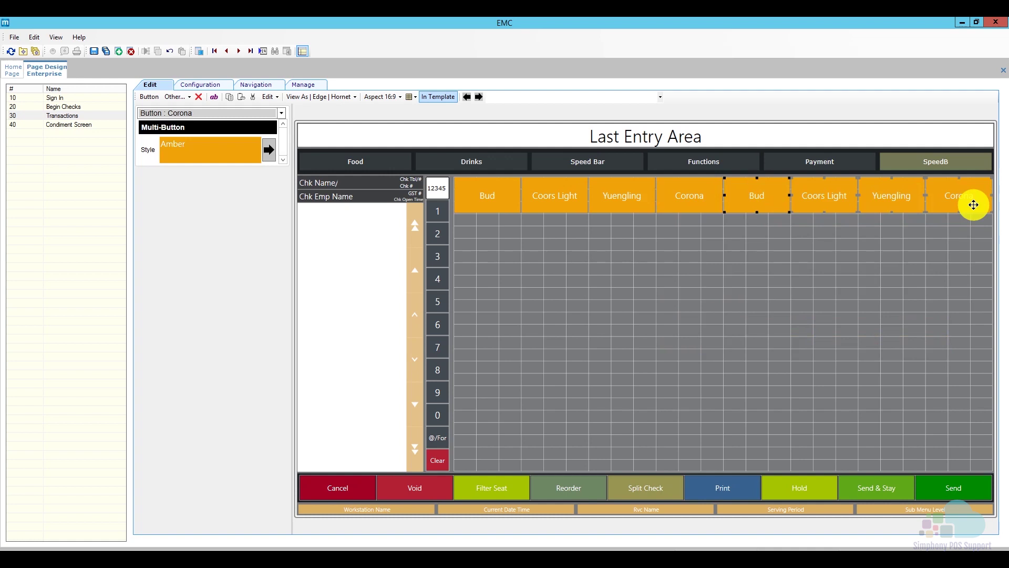
pyautogui.click(739, 259)
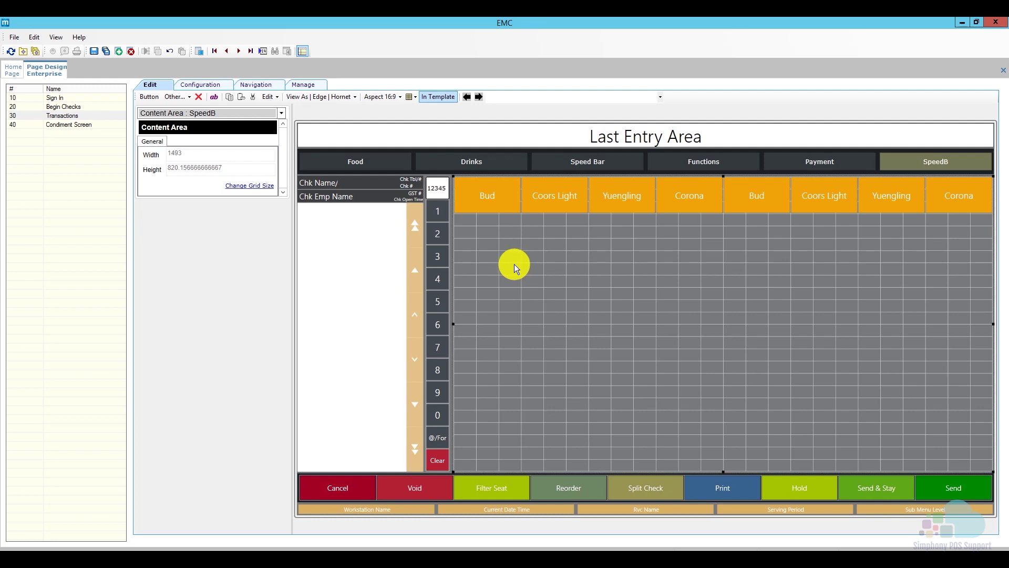
# Step: Copy the Cash key from the Payment page into SpeedB's bottom-right corner
pyautogui.click(816, 165)
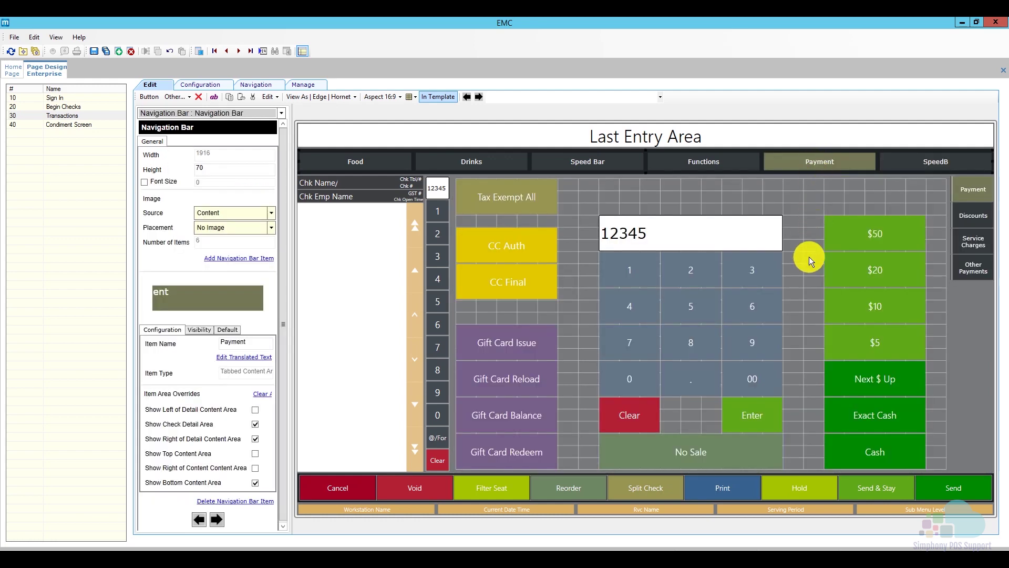
pyautogui.click(865, 446)
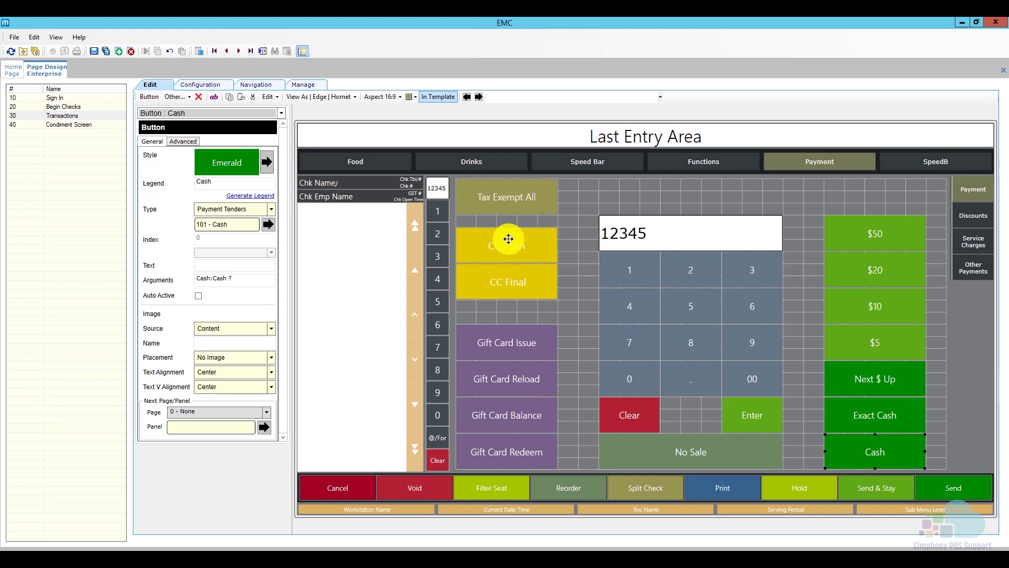
pyautogui.rightClick(860, 462)
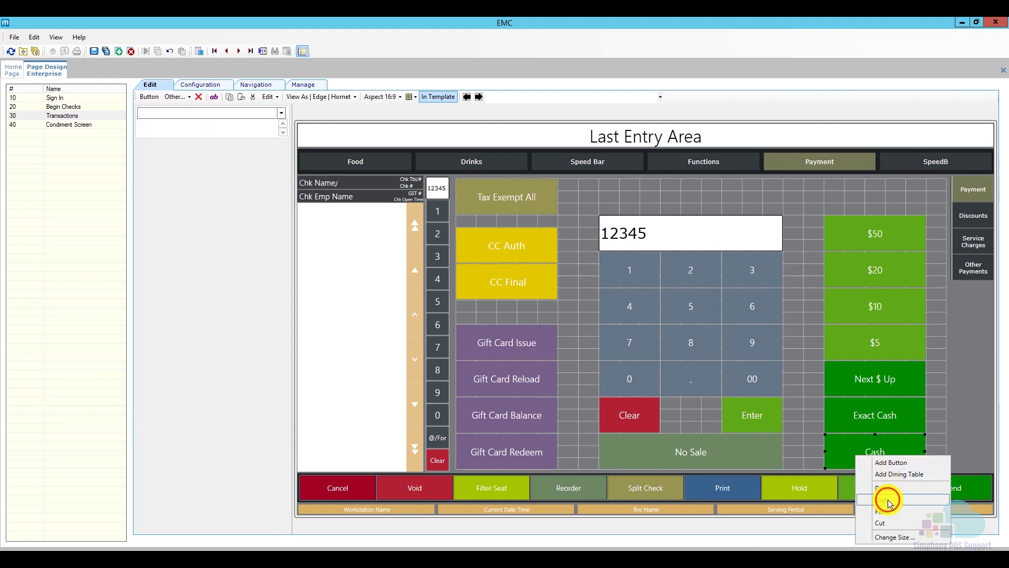
pyautogui.click(784, 201)
pyautogui.click(904, 164)
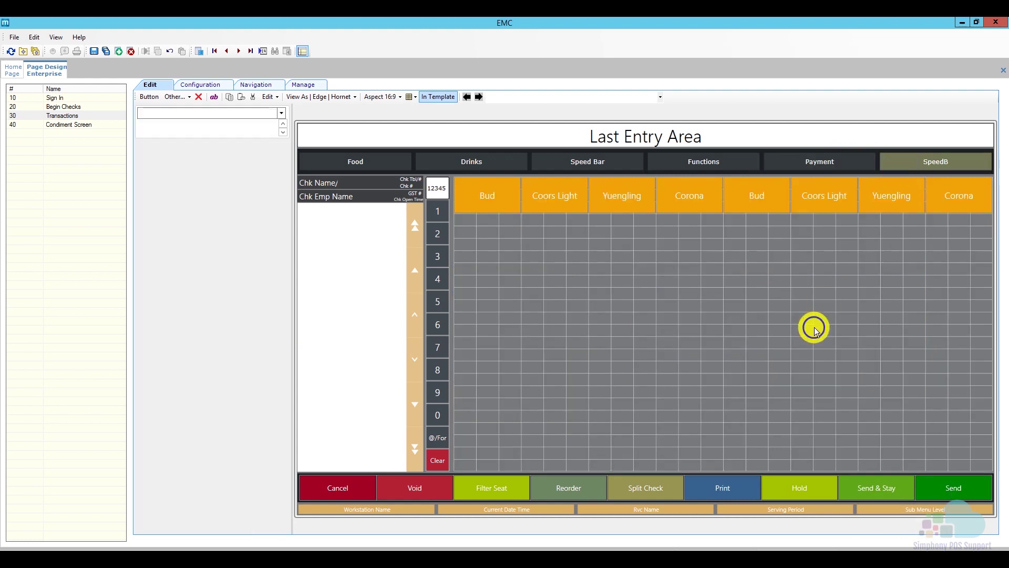
pyautogui.rightClick(831, 342)
pyautogui.click(856, 397)
pyautogui.moveTo(856, 398); pyautogui.dragTo(922, 458)
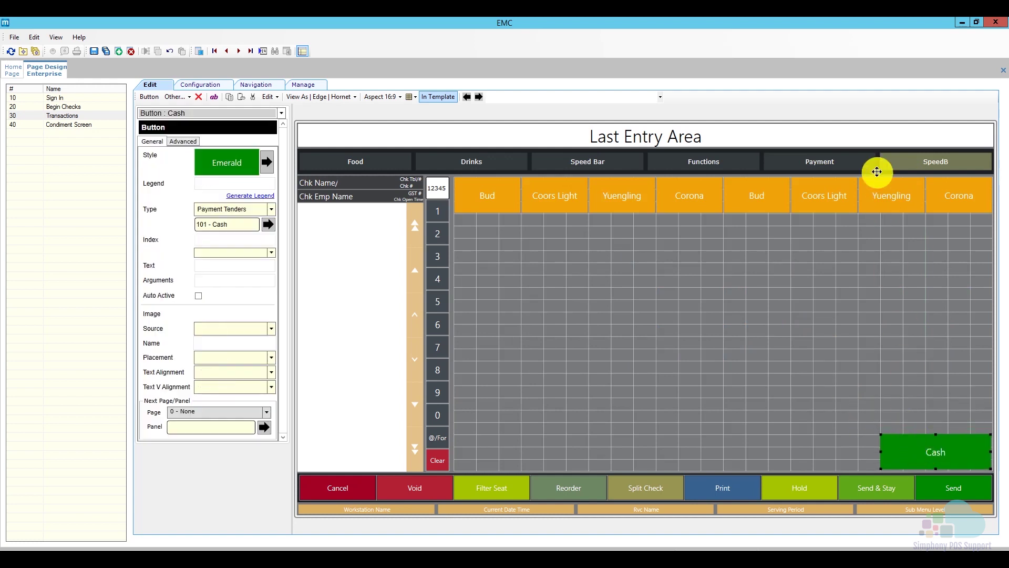
# Step: Copy the CC Auth and CC Final keys from Payment and place them just above Cash on SpeedB
pyautogui.click(840, 159)
pyautogui.click(491, 248)
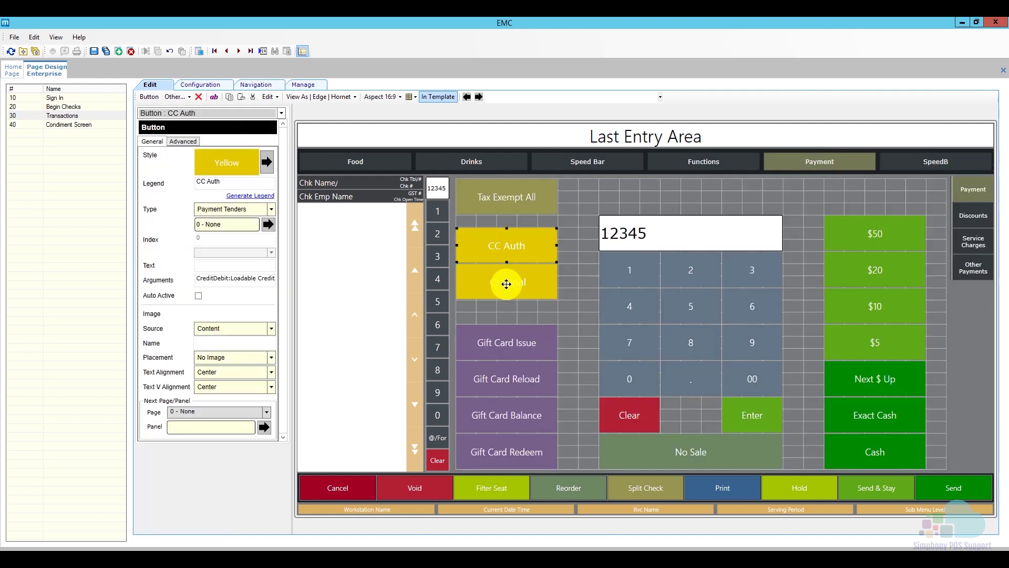
pyautogui.click(506, 282)
pyautogui.rightClick(506, 284)
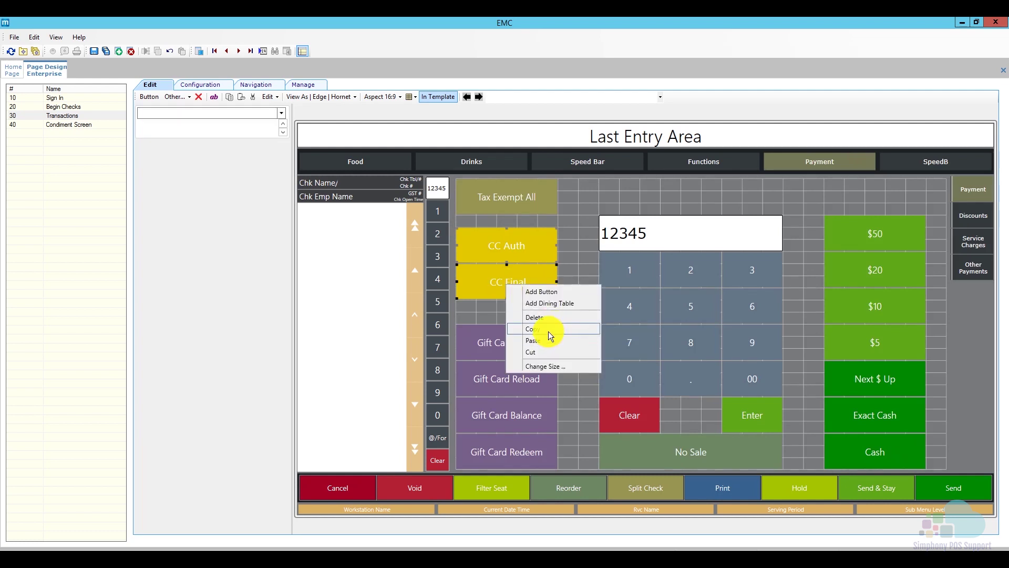
pyautogui.click(546, 329)
pyautogui.click(922, 157)
pyautogui.click(711, 316)
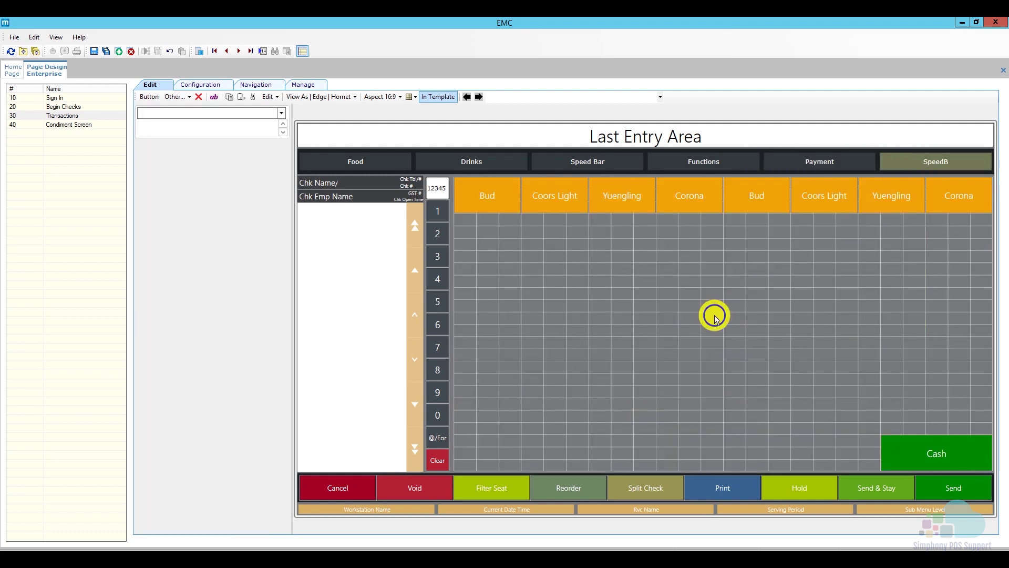
pyautogui.rightClick(716, 317)
pyautogui.click(764, 372)
pyautogui.moveTo(782, 383); pyautogui.dragTo(926, 380)
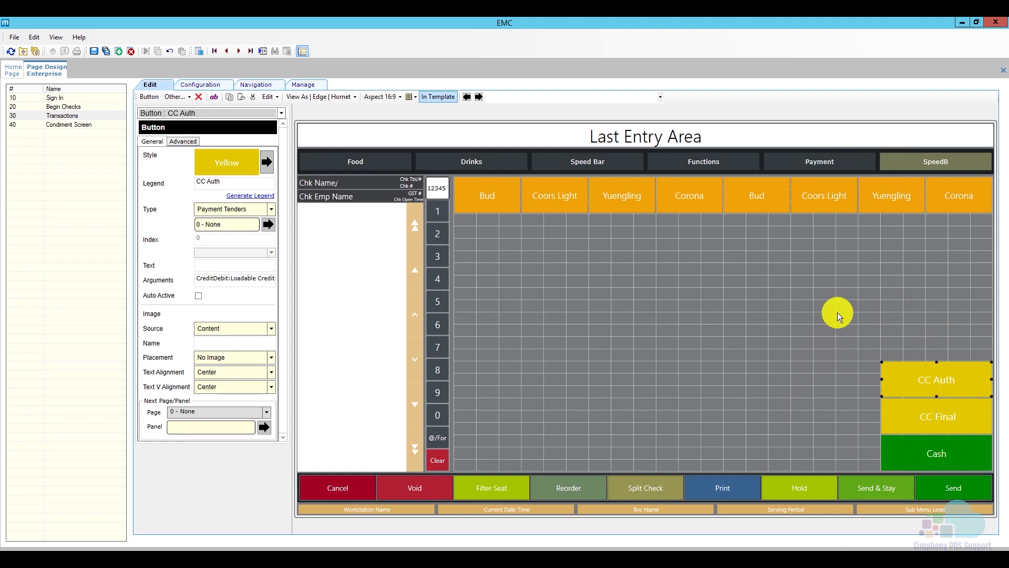
pyautogui.press('Tab')
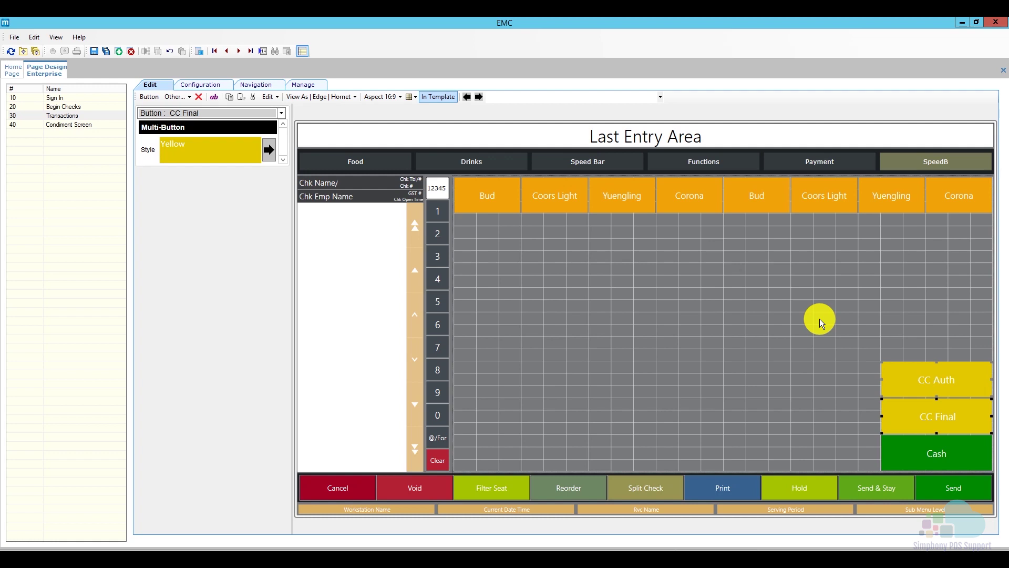
pyautogui.click(936, 162)
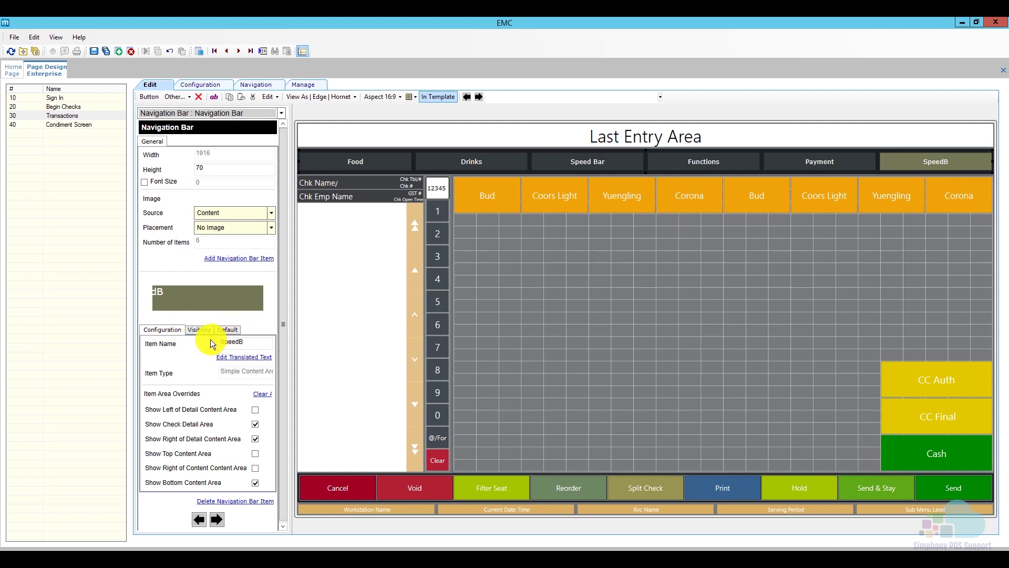
# Step: Make the SpeedB tab conditionally visible and add a Revenue Center visibility condition
pyautogui.click(200, 329)
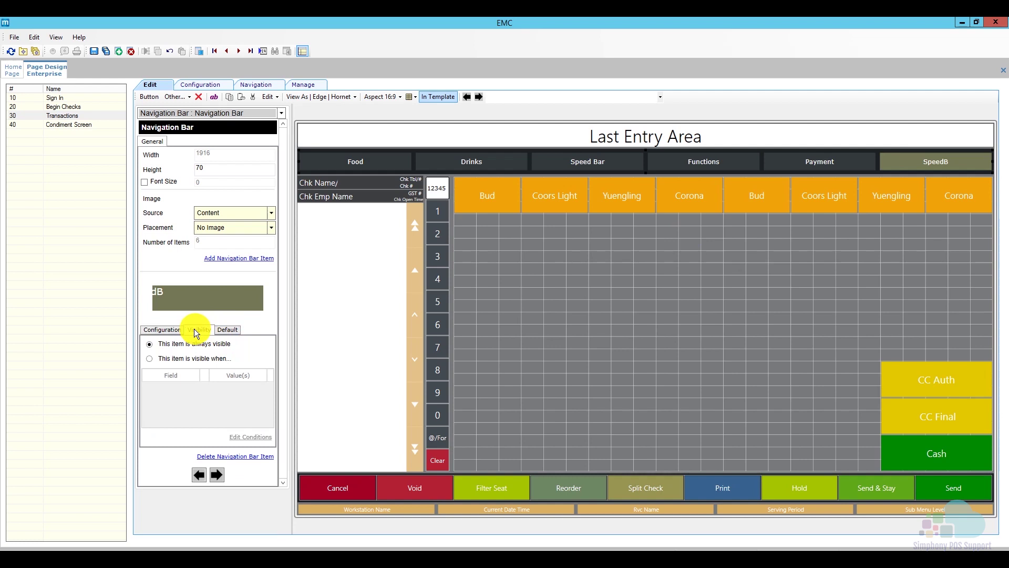
pyautogui.click(150, 359)
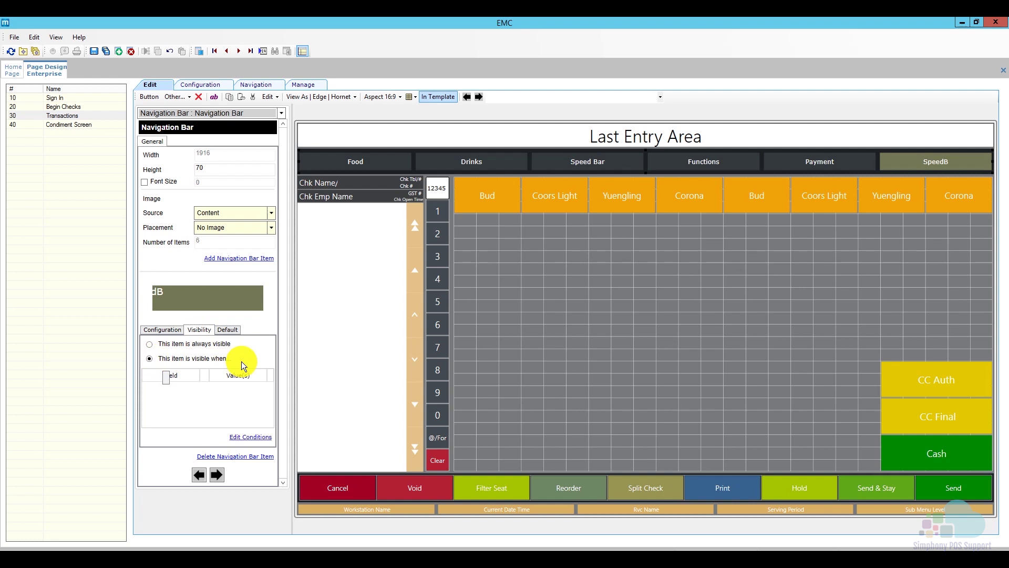
pyautogui.click(244, 437)
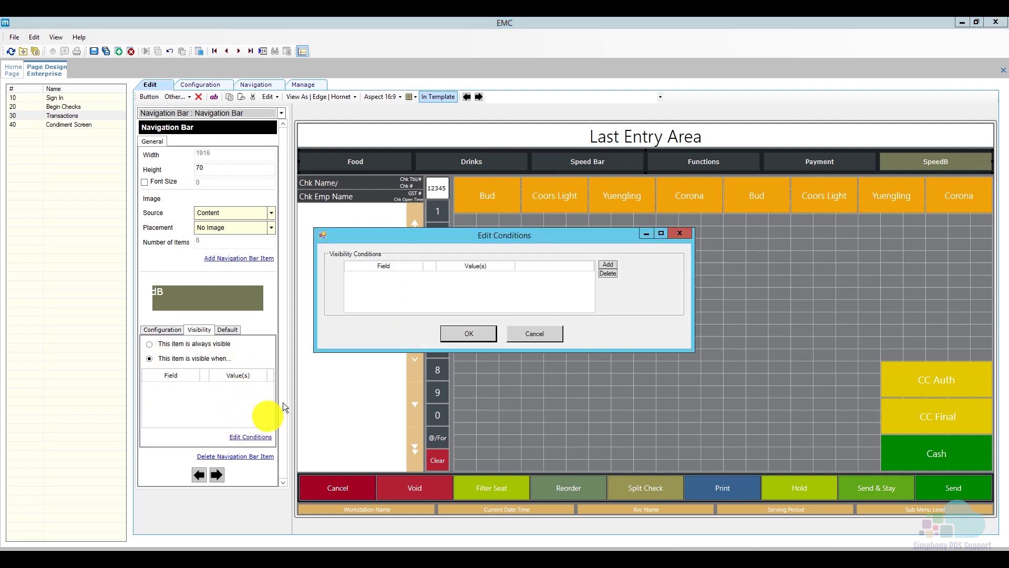
pyautogui.click(613, 264)
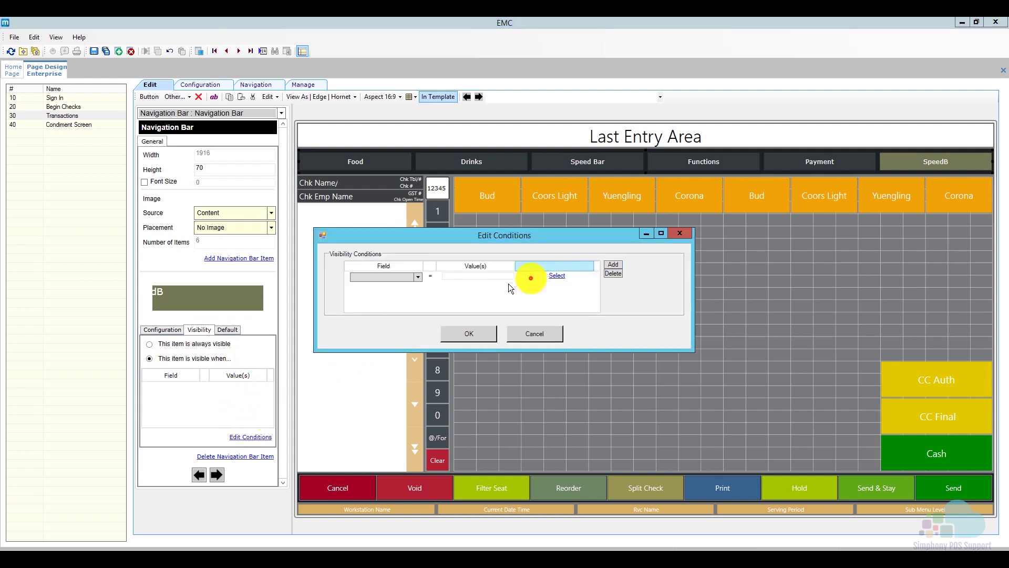
pyautogui.click(419, 278)
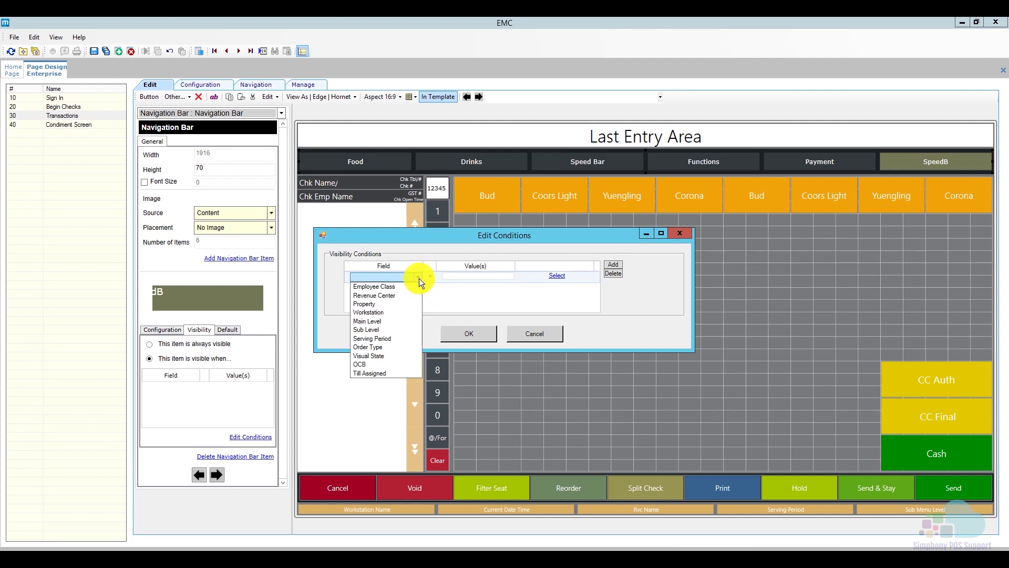
pyautogui.click(401, 295)
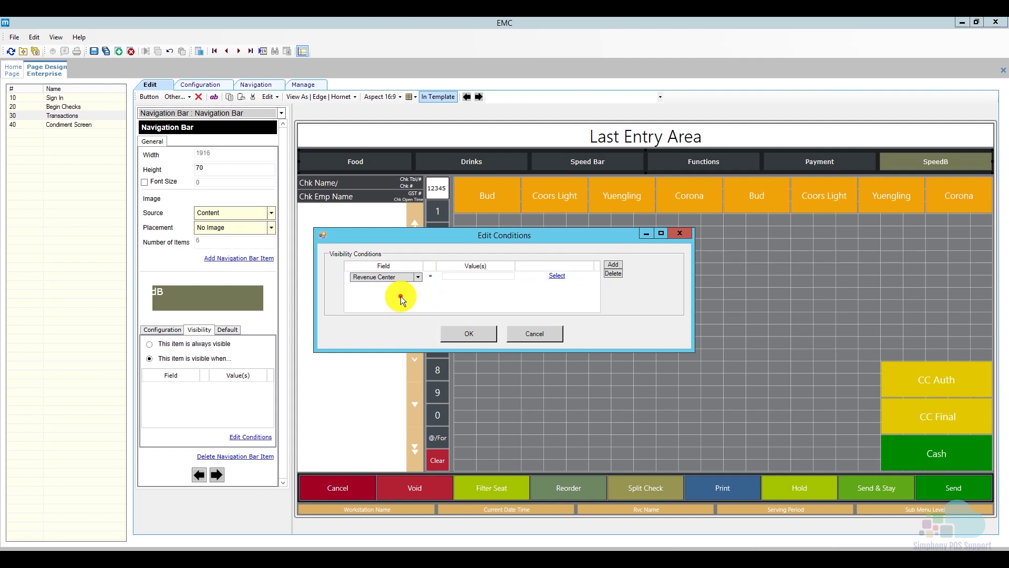
# Step: Set the condition value to 2 - Bar and confirm RevenueCenter = 2
pyautogui.click(558, 276)
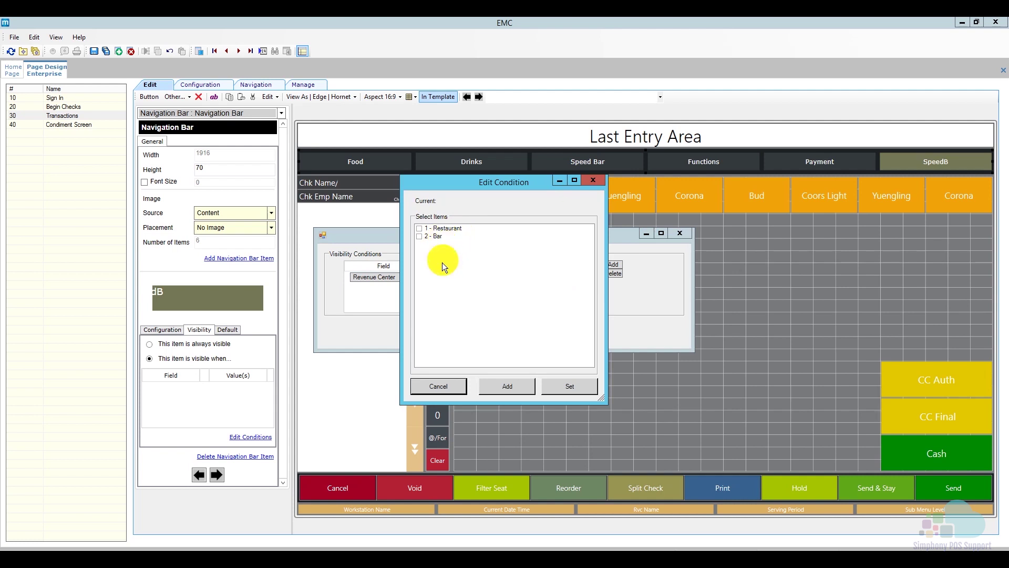
pyautogui.click(447, 380)
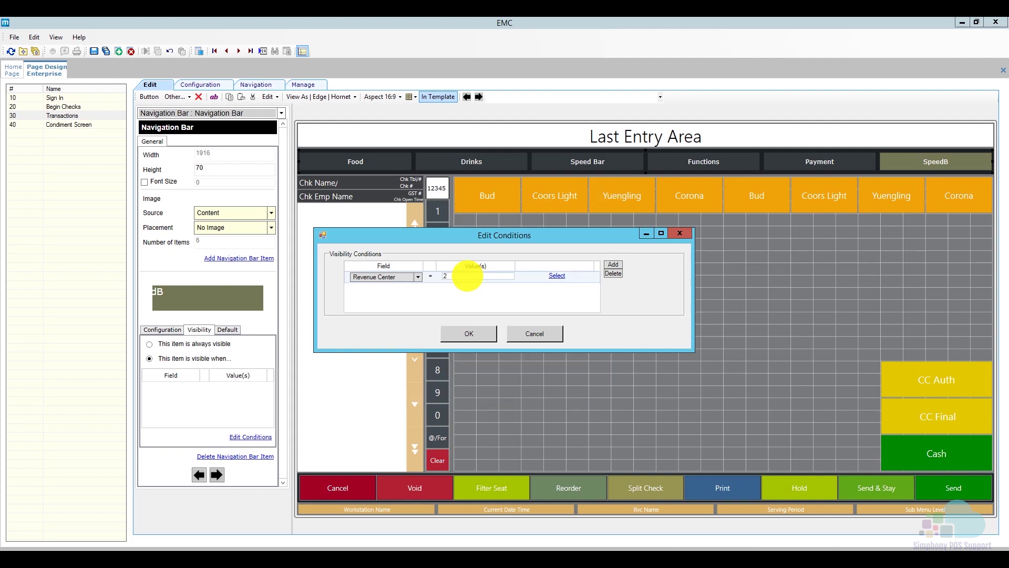
pyautogui.click(467, 276)
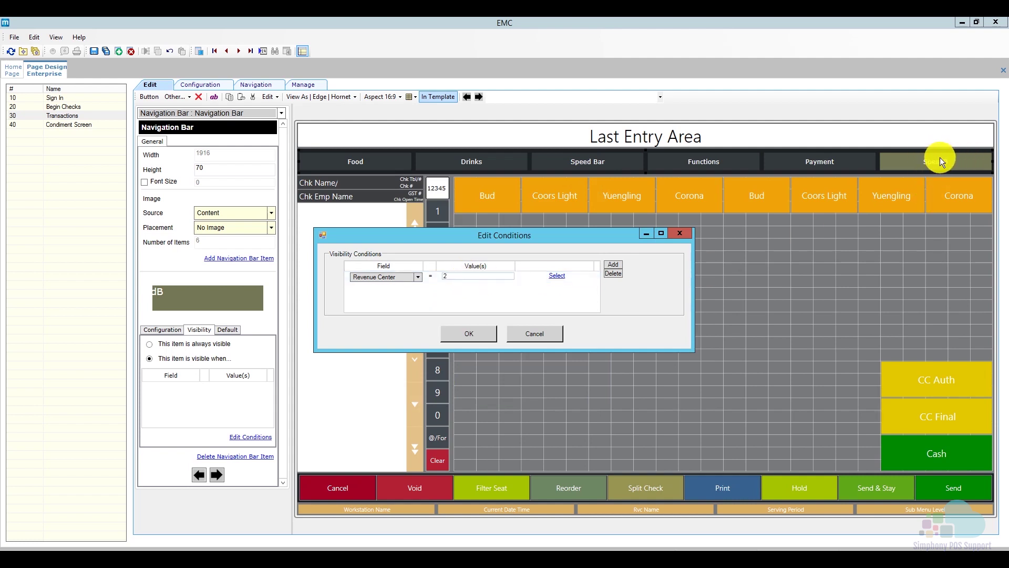
pyautogui.click(437, 276)
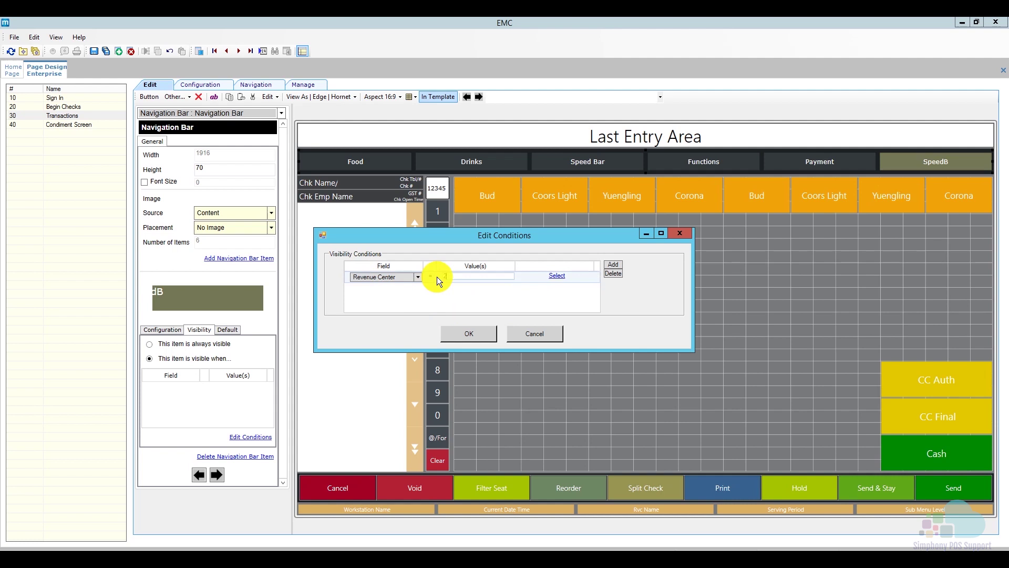
pyautogui.click(379, 251)
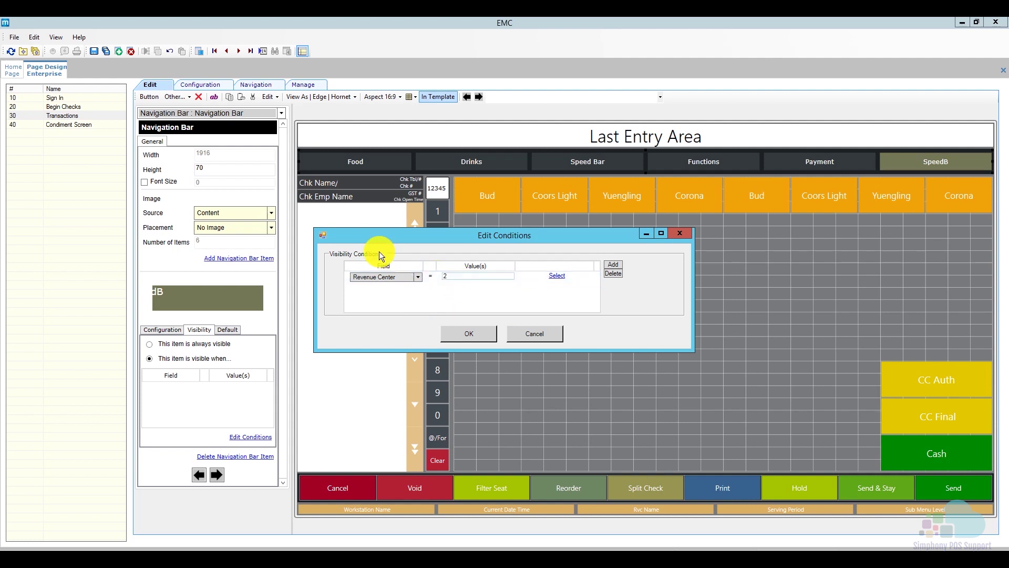
pyautogui.click(469, 333)
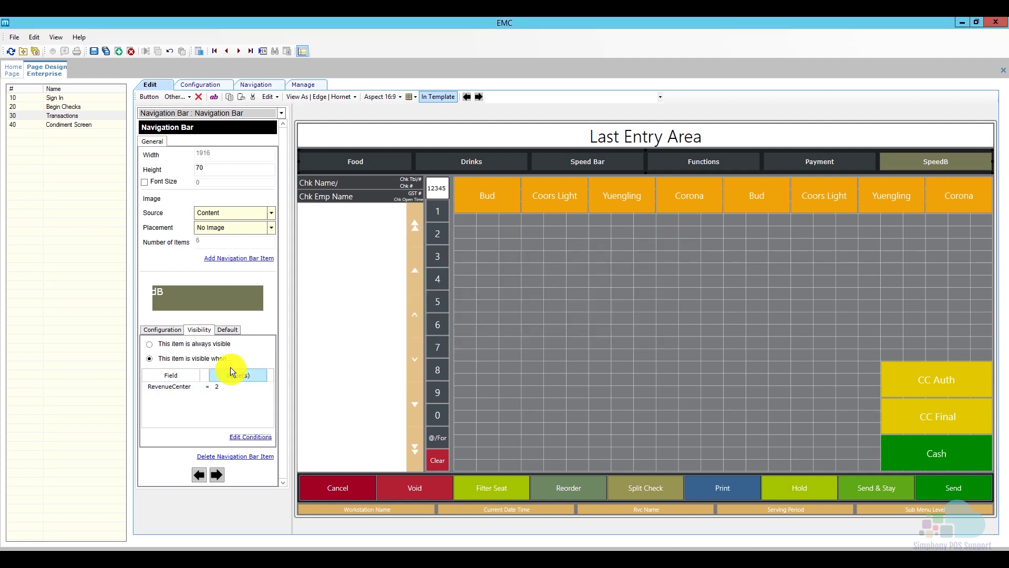
pyautogui.click(228, 330)
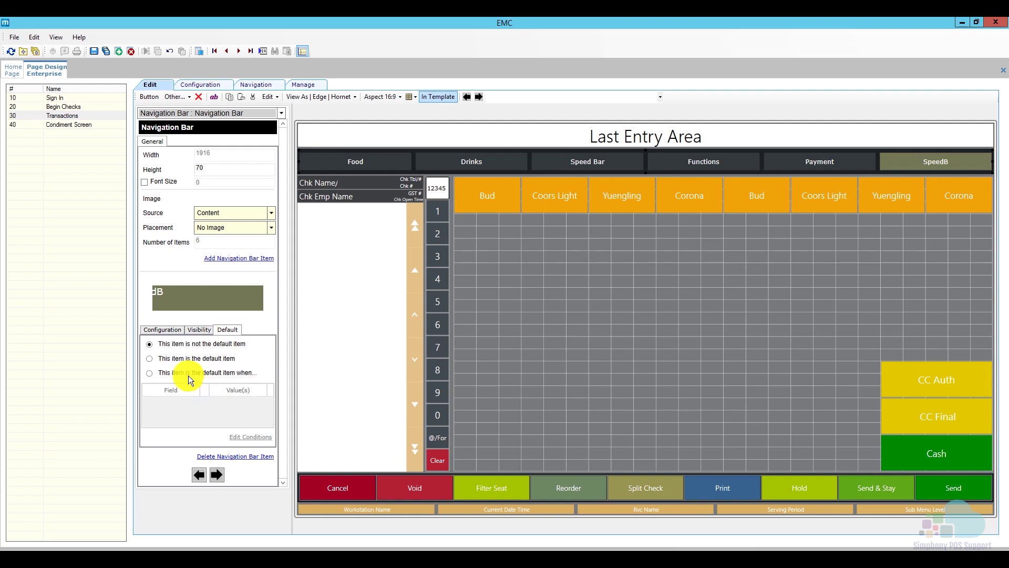
# Step: Make SpeedB the default item when Revenue Center equals 2, then save the page design
pyautogui.click(151, 373)
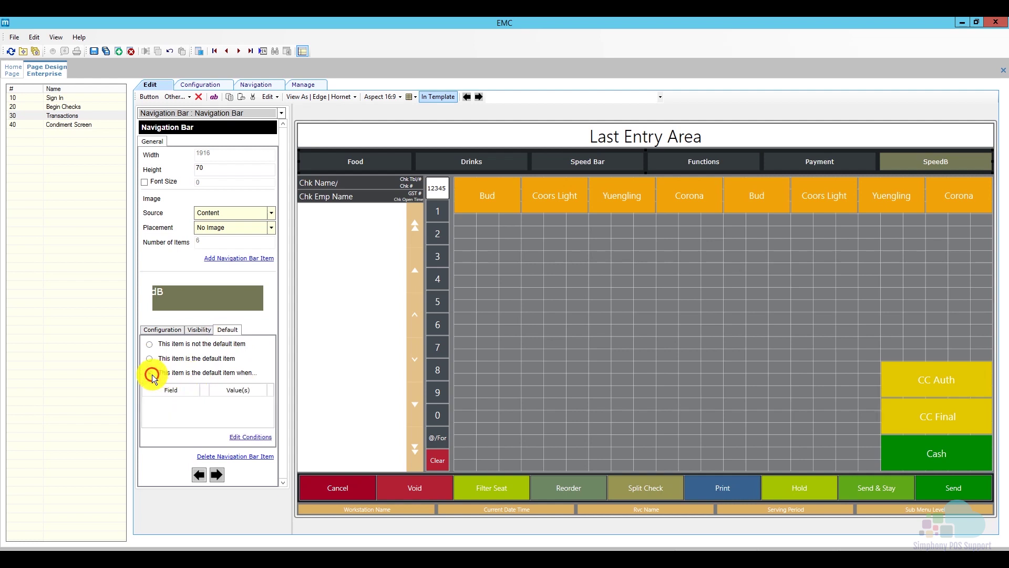
pyautogui.click(253, 435)
pyautogui.click(608, 264)
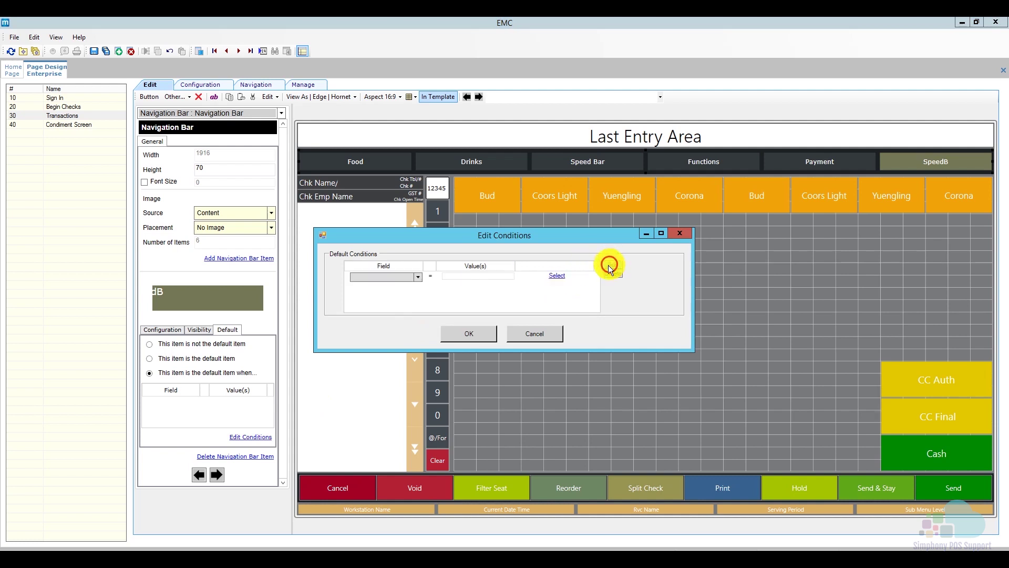
pyautogui.click(417, 280)
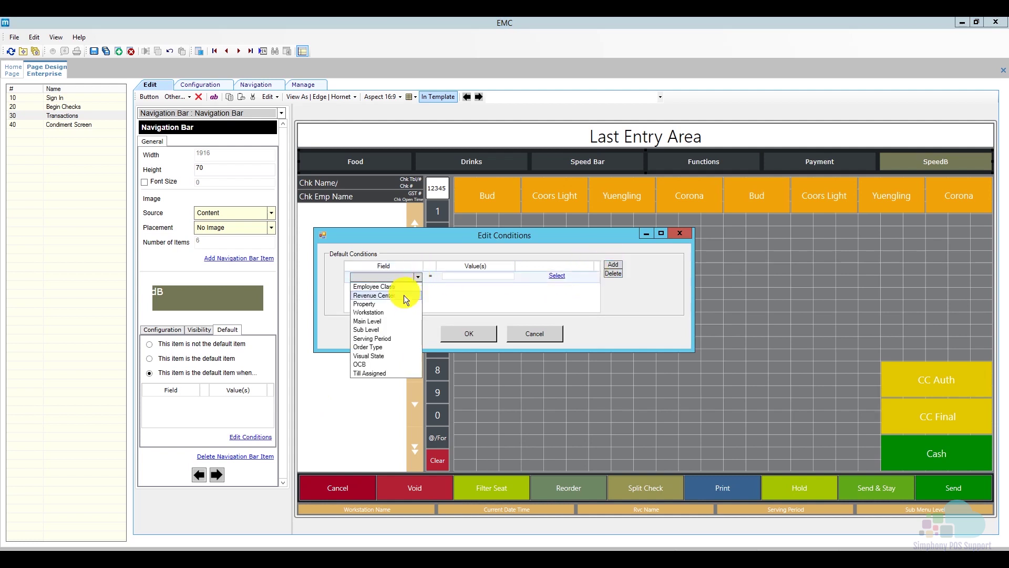
pyautogui.click(404, 296)
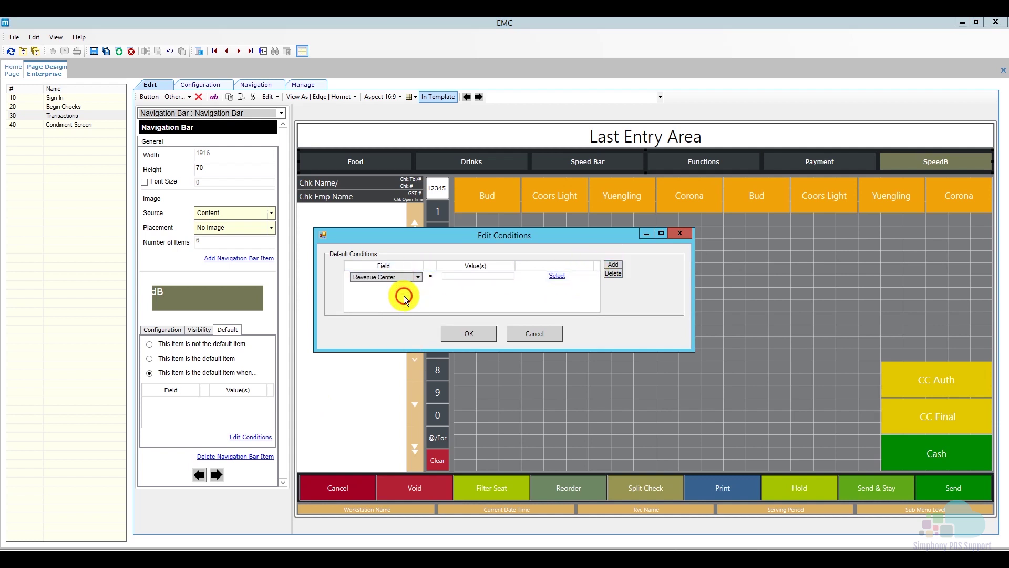
pyautogui.click(459, 279)
pyautogui.write('2')
pyautogui.click(470, 334)
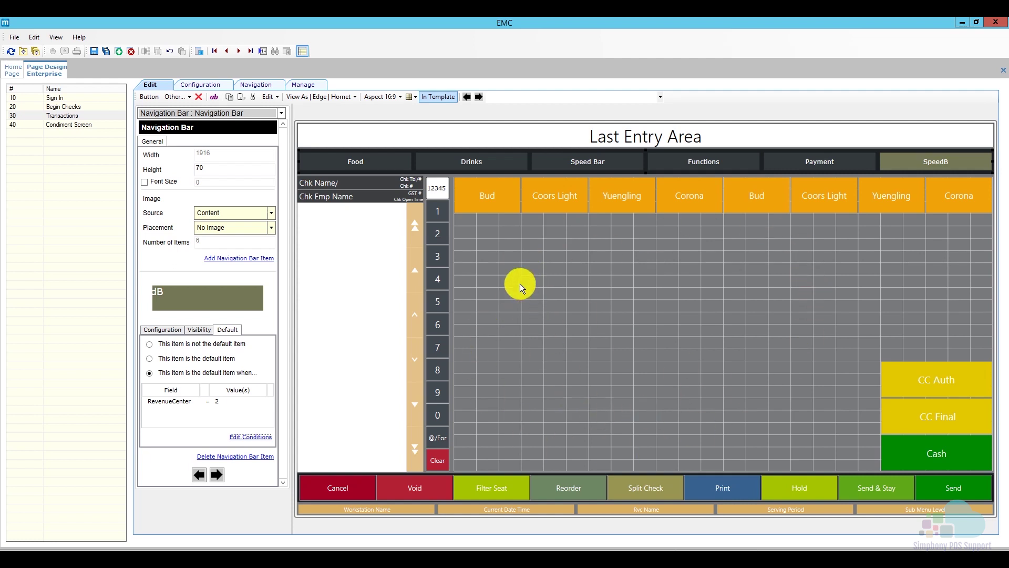
pyautogui.click(94, 51)
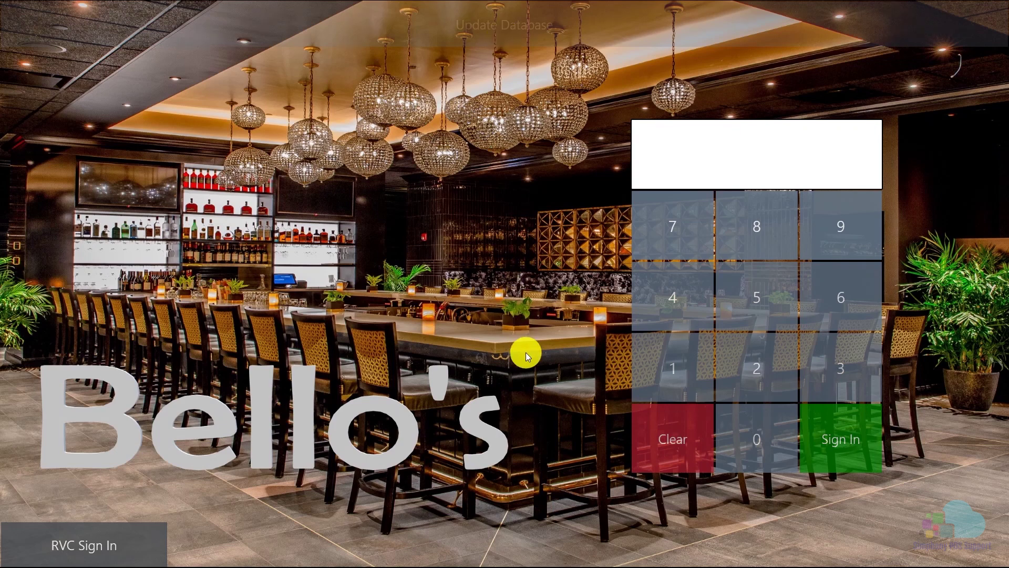
# Step: Sign in with the employee ID to the 1 - Restaurant revenue center
pyautogui.click(131, 536)
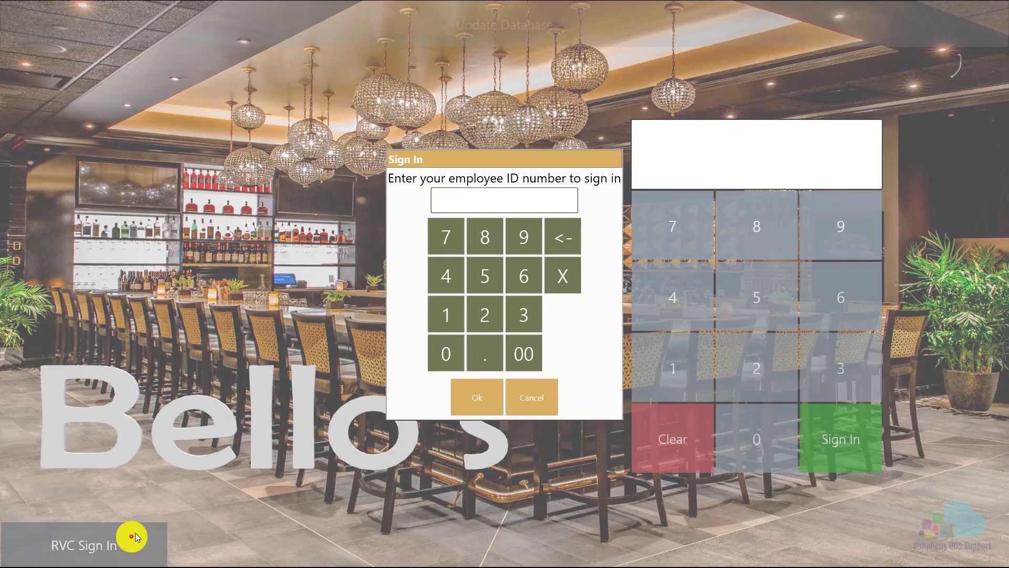
pyautogui.click(443, 313)
pyautogui.click(472, 399)
pyautogui.click(438, 192)
pyautogui.click(570, 349)
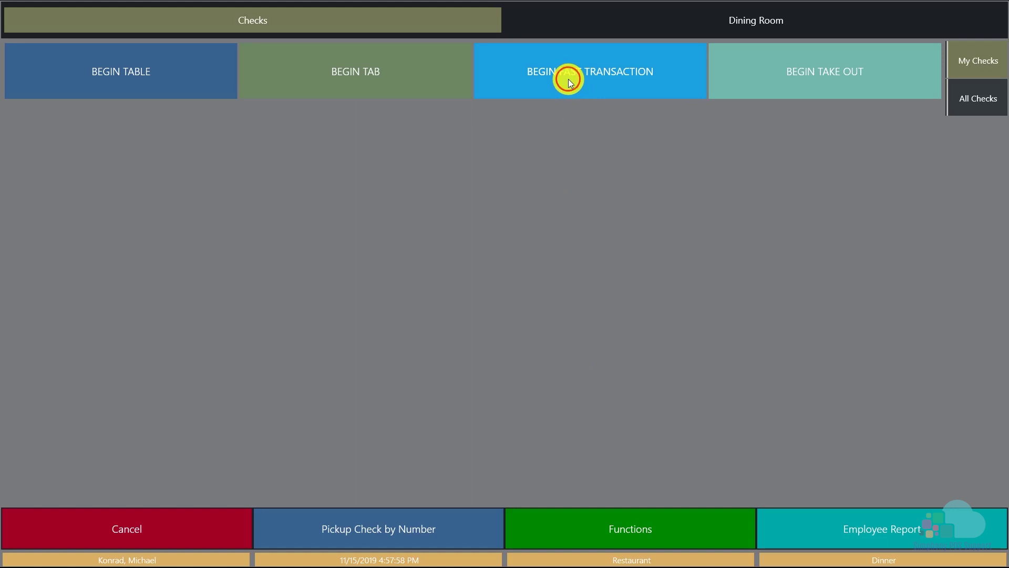
# Step: Start a fast transaction to check the tabs, cancel it, and return to revenue center sign-in
pyautogui.click(570, 83)
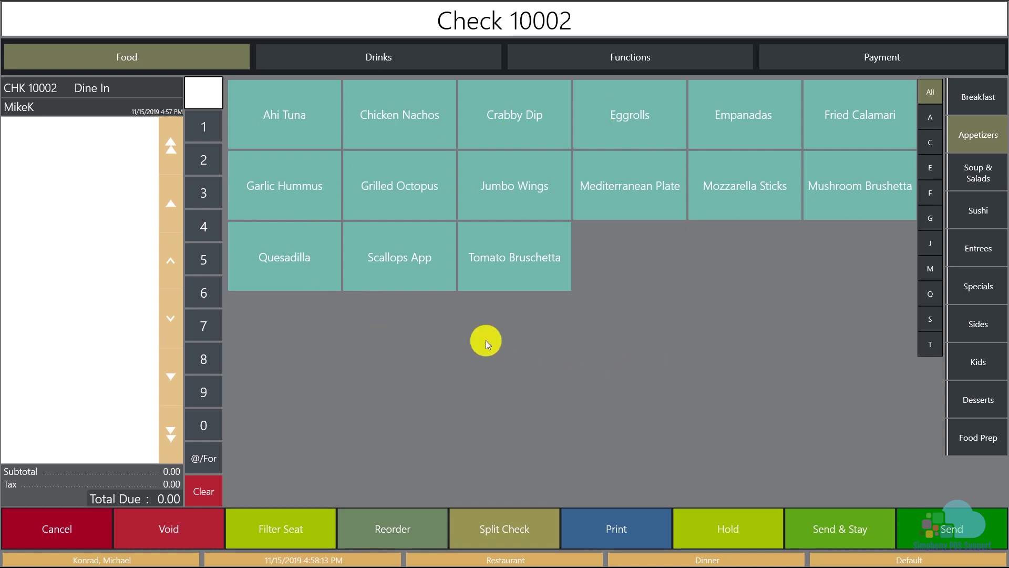
pyautogui.click(67, 528)
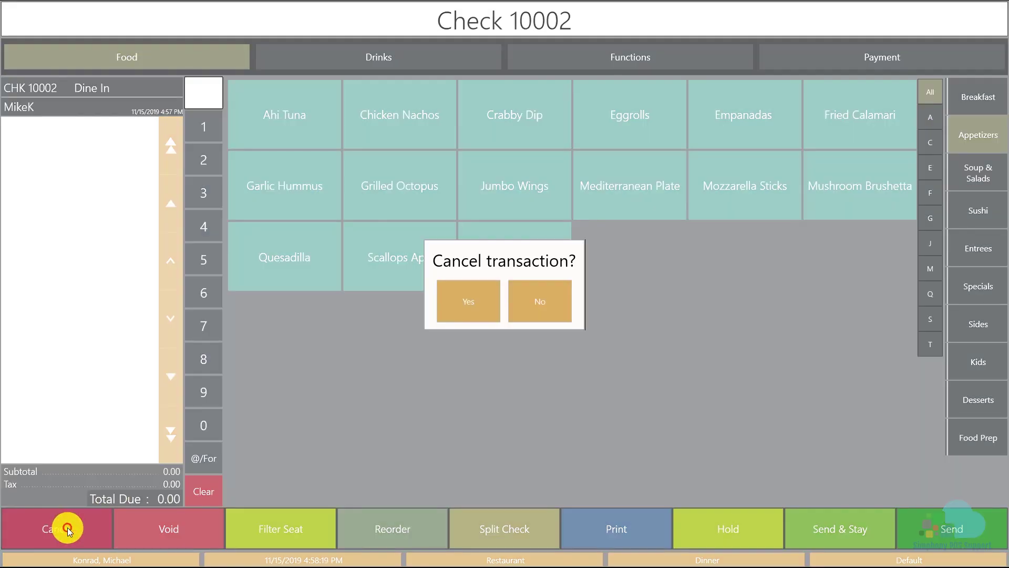
pyautogui.click(444, 315)
pyautogui.click(169, 528)
pyautogui.click(129, 543)
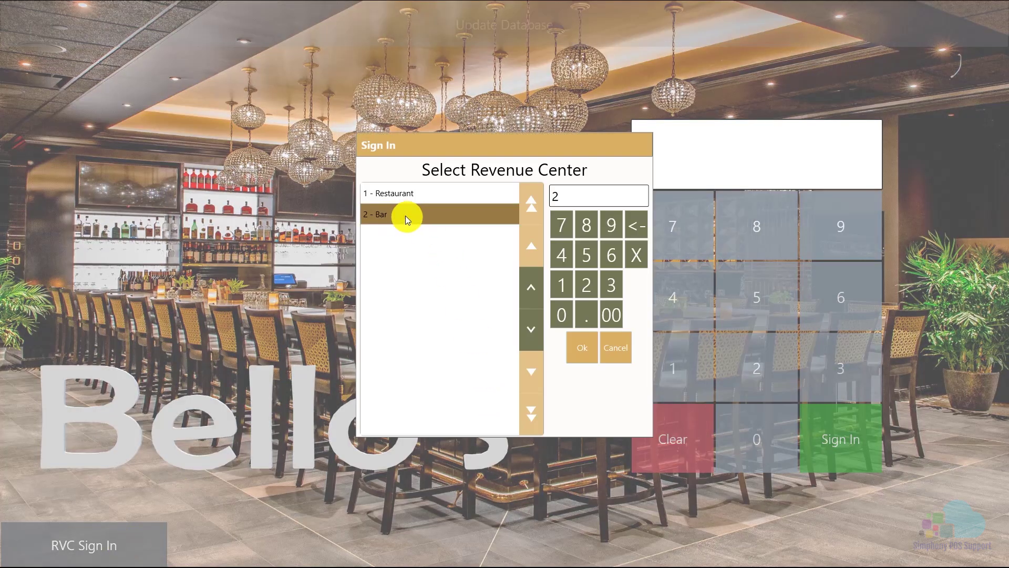
# Step: Sign in to 2 - Bar and begin a fast transaction, Check 20002
pyautogui.click(582, 349)
pyautogui.click(585, 82)
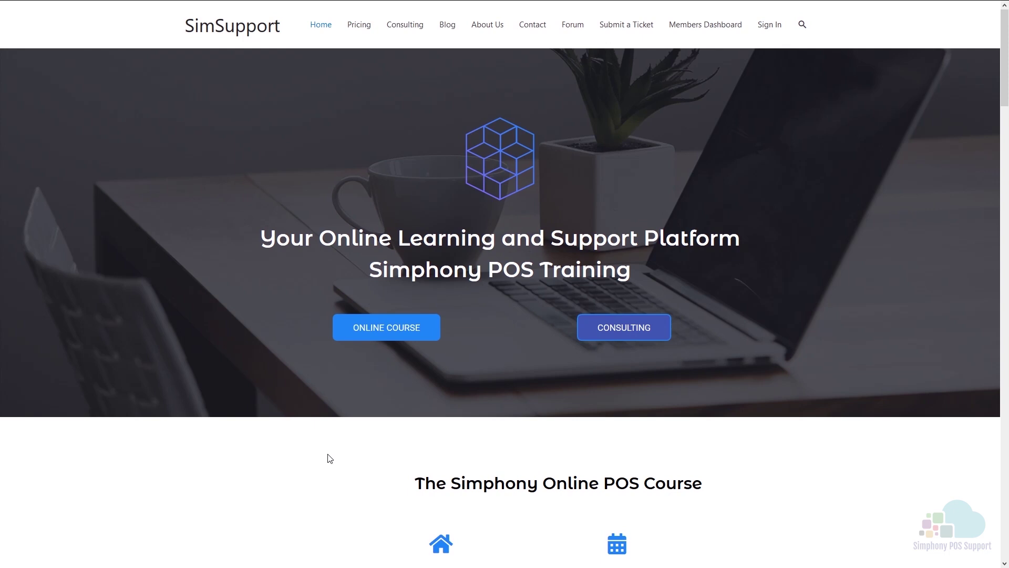
# Step: Open the Simphony Boot Camp online course page and scroll to its course topics list
pyautogui.click(368, 327)
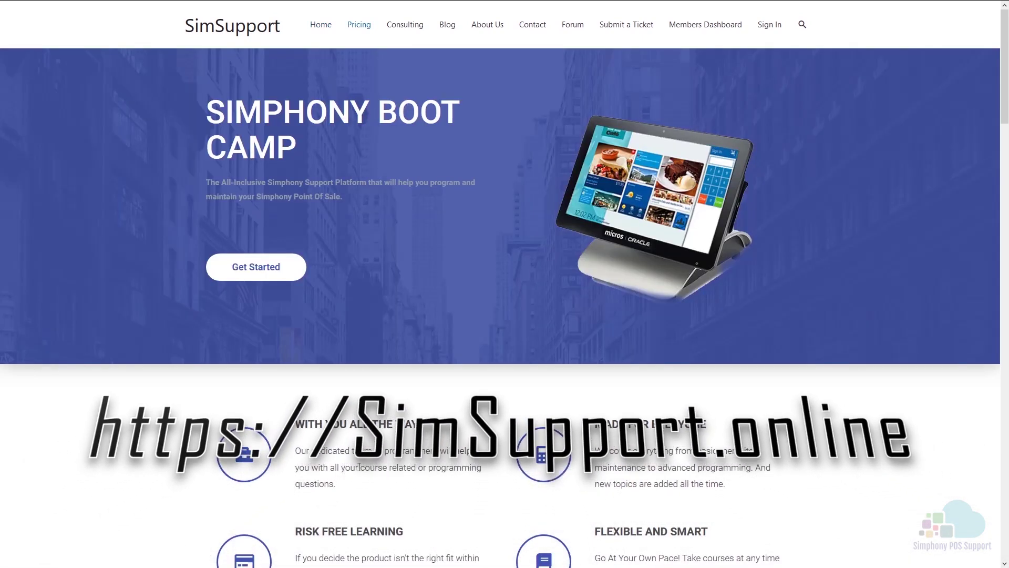
pyautogui.scroll(-4, 359, 467)
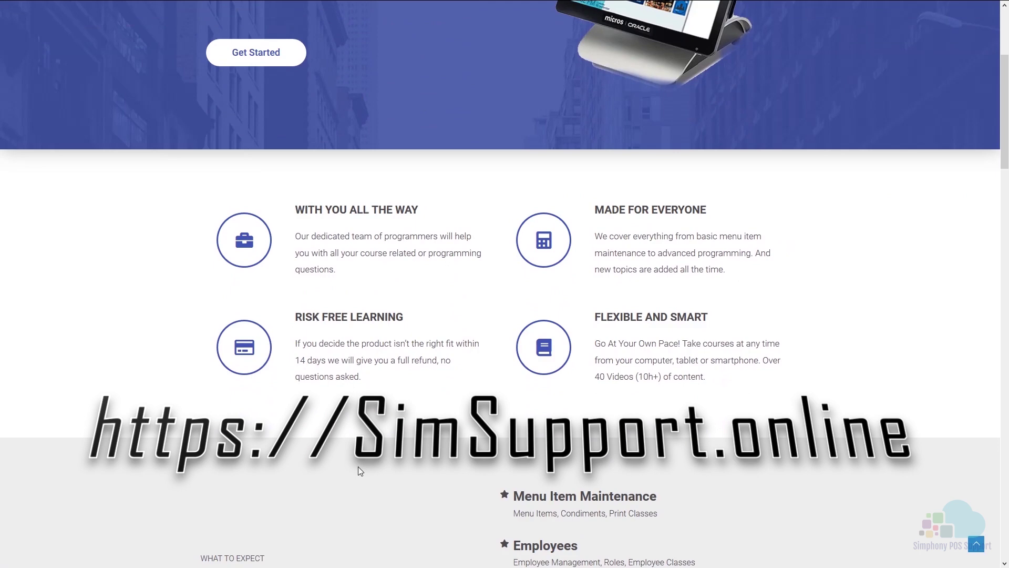
pyautogui.scroll(-3, 359, 470)
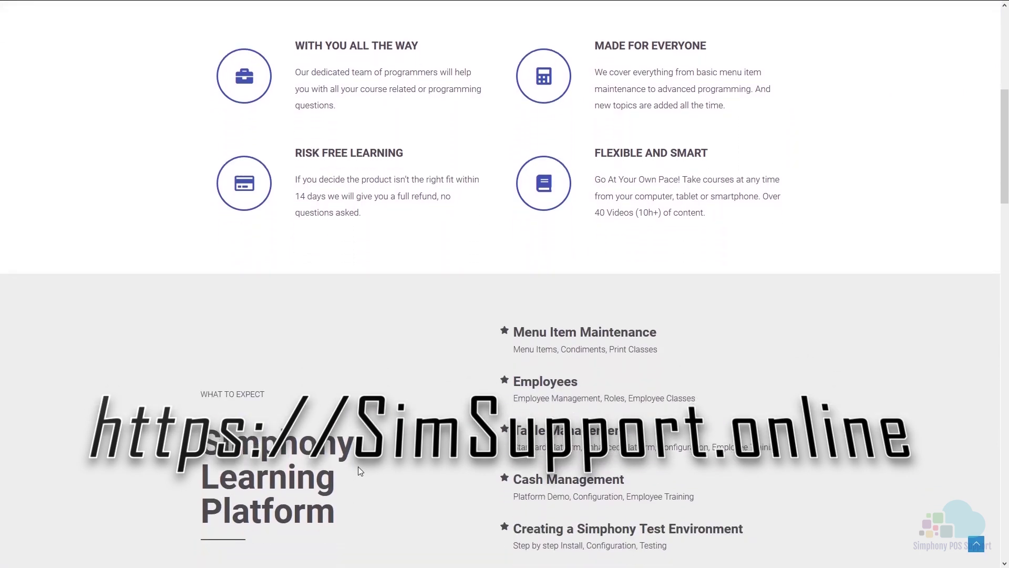
pyautogui.scroll(-1, 361, 471)
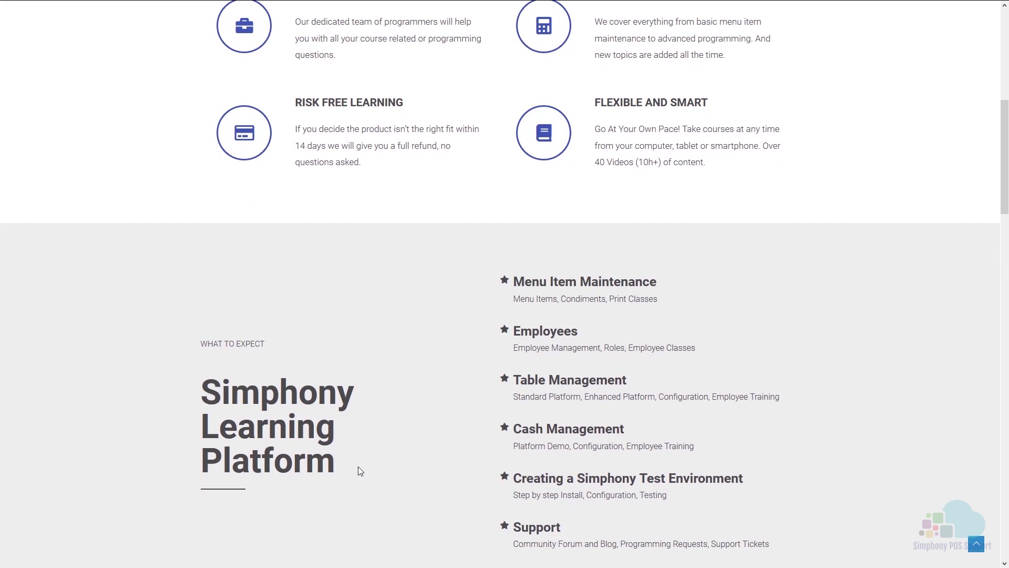